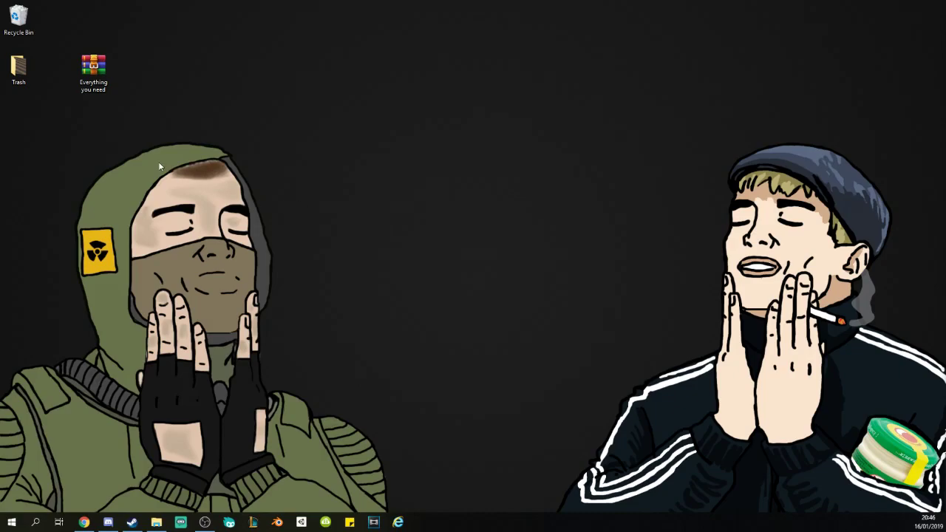
# Open the 'Everything you need.rar' archive from the desktop in WinRAR.
pyautogui.doubleClick(102, 69)
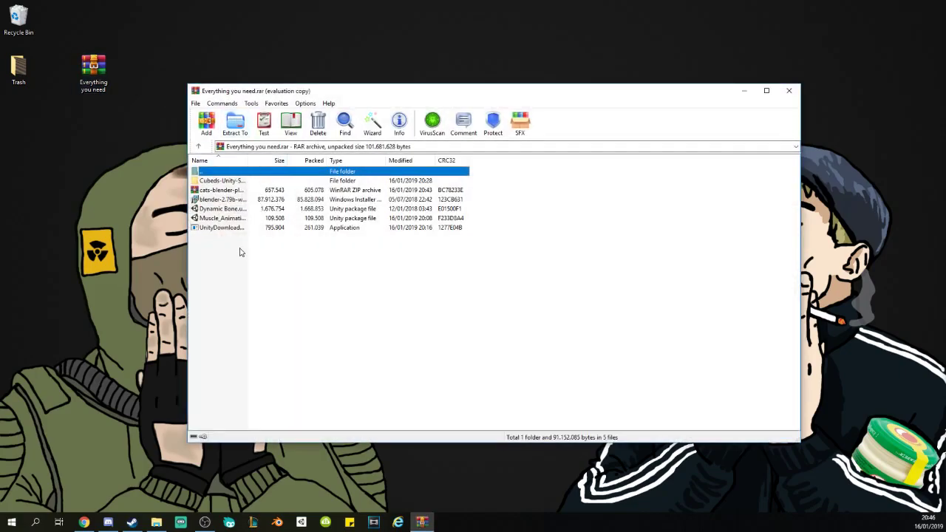
# Dismiss the evaluation reminder, look over the Blender, Unity and CATS entries, and select all six.
pyautogui.press('Escape')
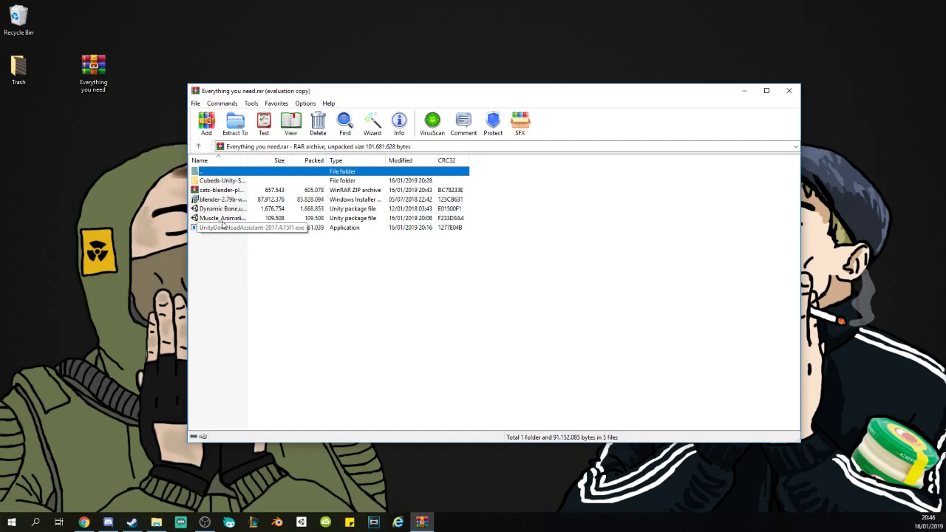
pyautogui.click(222, 200)
pyautogui.click(221, 216)
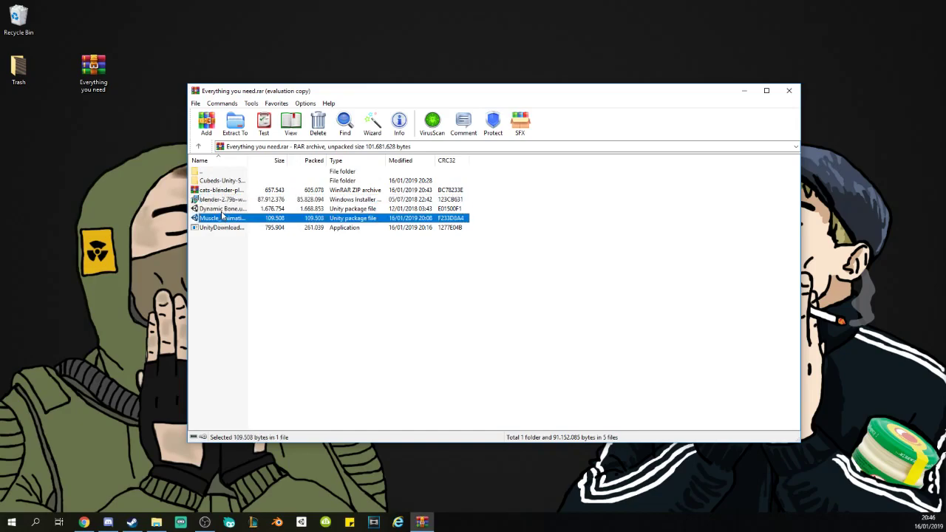
pyautogui.click(221, 209)
pyautogui.click(226, 219)
pyautogui.click(225, 209)
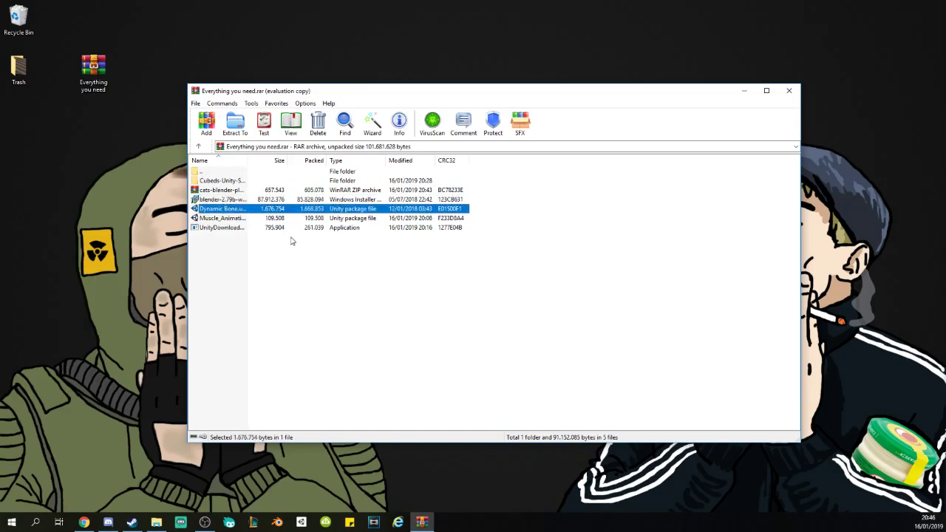
pyautogui.click(228, 190)
pyautogui.click(233, 181)
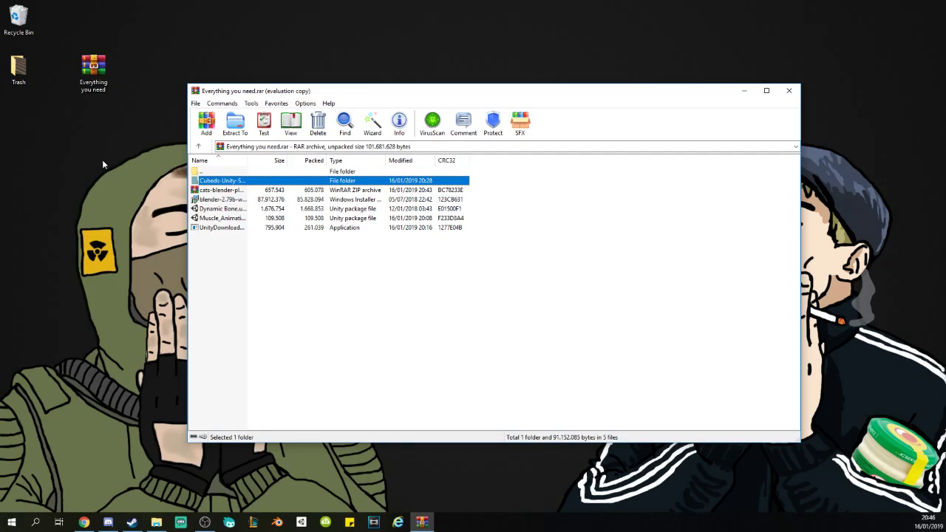
pyautogui.click(222, 228)
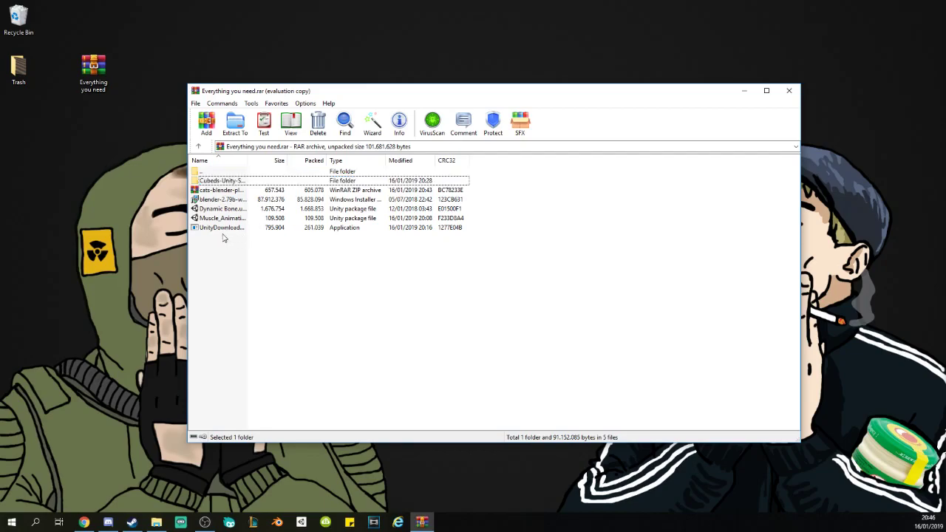
pyautogui.moveTo(235, 282); pyautogui.dragTo(237, 187)
# Create a 'Unity Stuff' desktop folder and extract all six archive entries into it.
pyautogui.rightClick(109, 153)
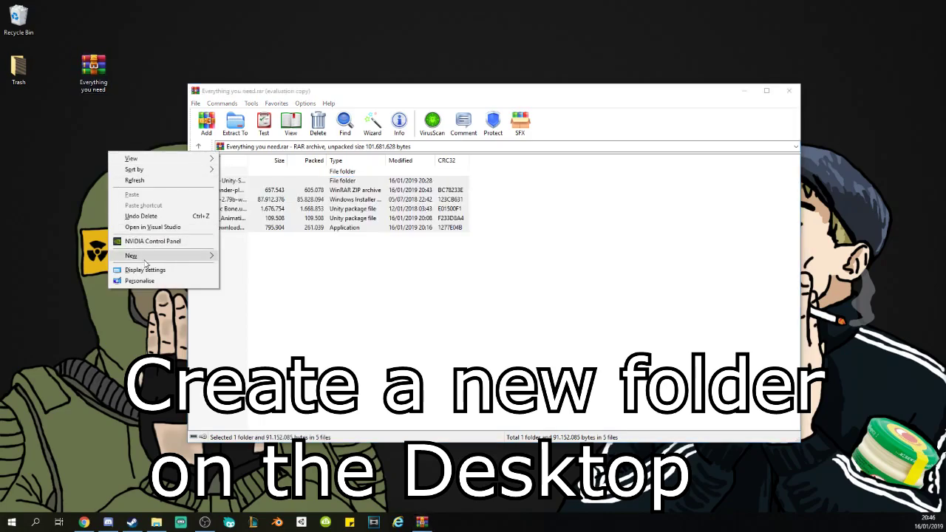
pyautogui.moveTo(200, 256)
pyautogui.click(254, 266)
pyautogui.click(609, 147)
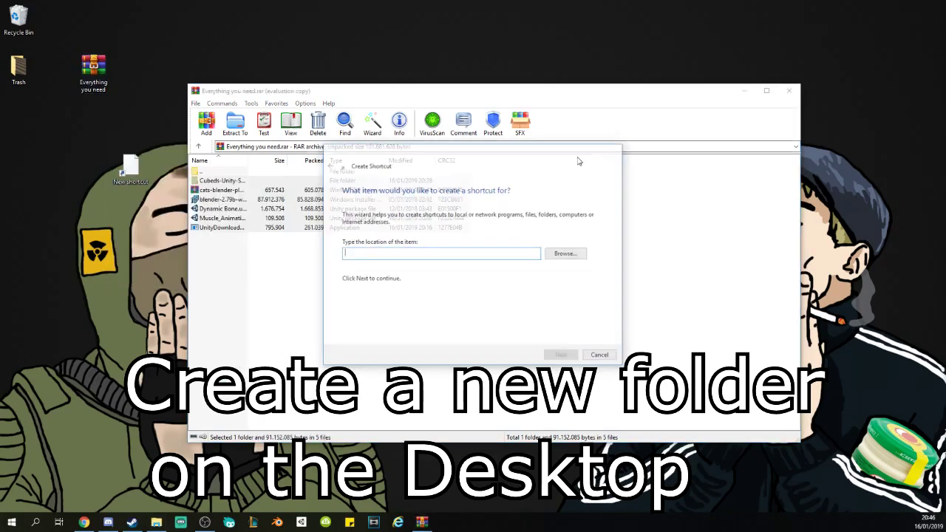
pyautogui.rightClick(81, 147)
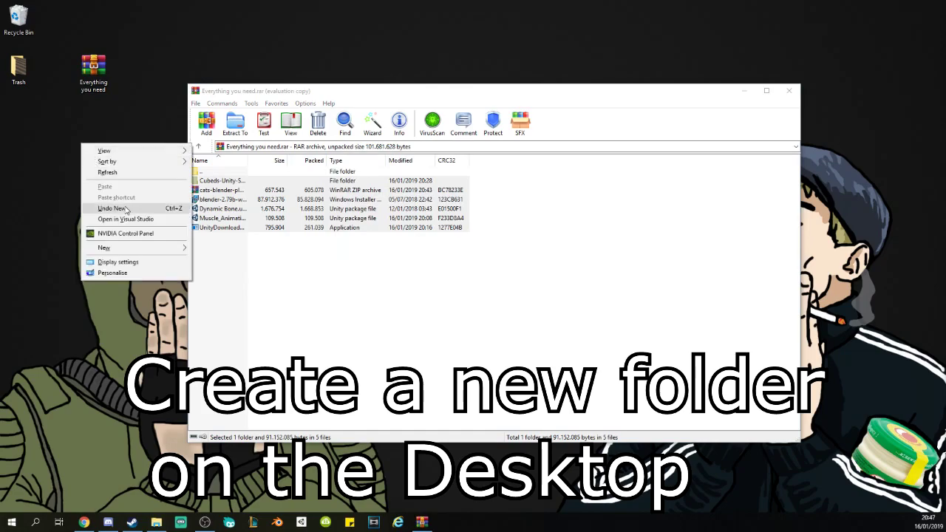
pyautogui.moveTo(111, 245)
pyautogui.click(219, 250)
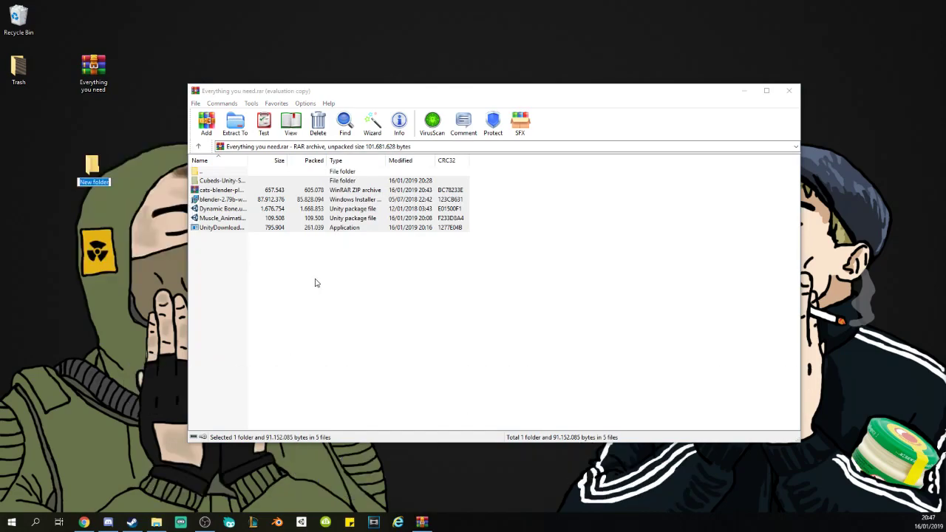
pyautogui.write('S')
pyautogui.write('nity Stuff')
pyautogui.press('Return')
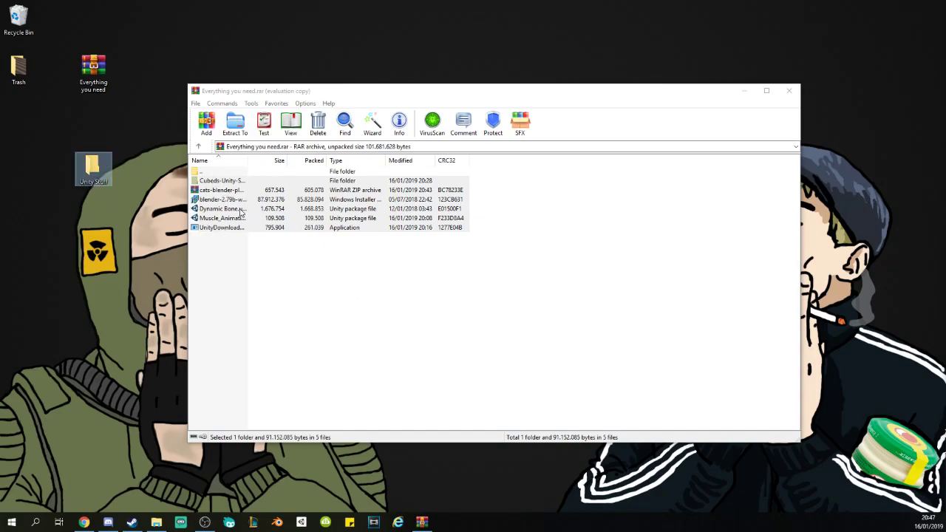
pyautogui.moveTo(227, 184); pyautogui.dragTo(93, 177)
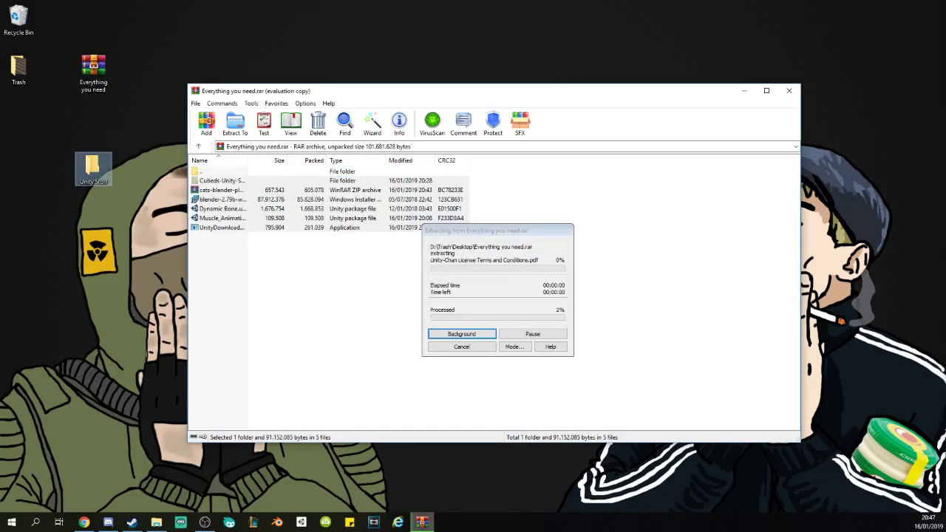
pyautogui.doubleClick(93, 170)
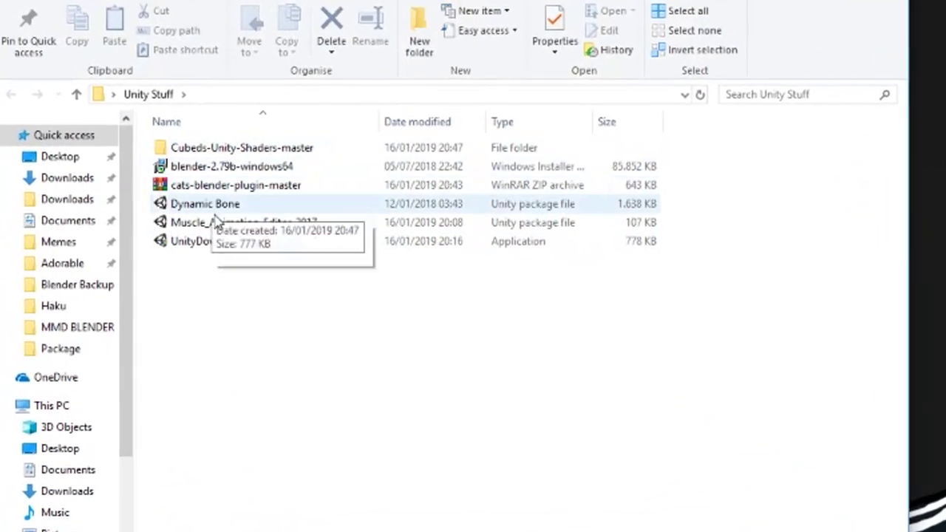
# Check the extracted files, including the blender-2.79b-windows64 installer, then close the Unity Stuff window.
pyautogui.click(208, 173)
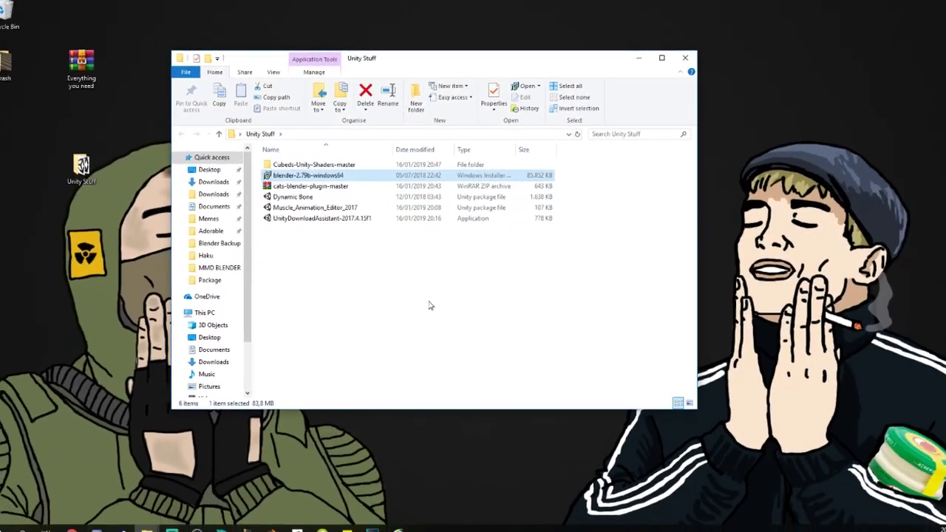
pyautogui.click(675, 64)
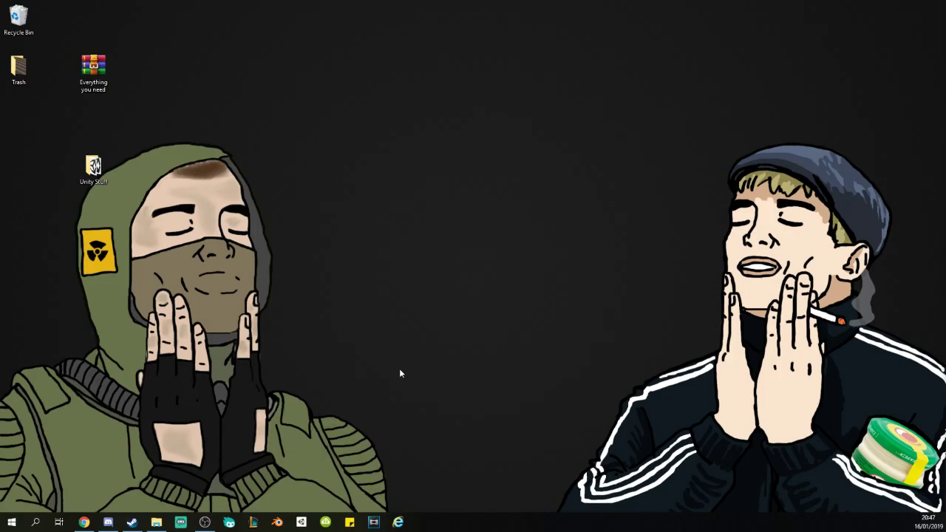
# Launch Internet Explorer and load the DeviantArt homepage.
pyautogui.click(398, 521)
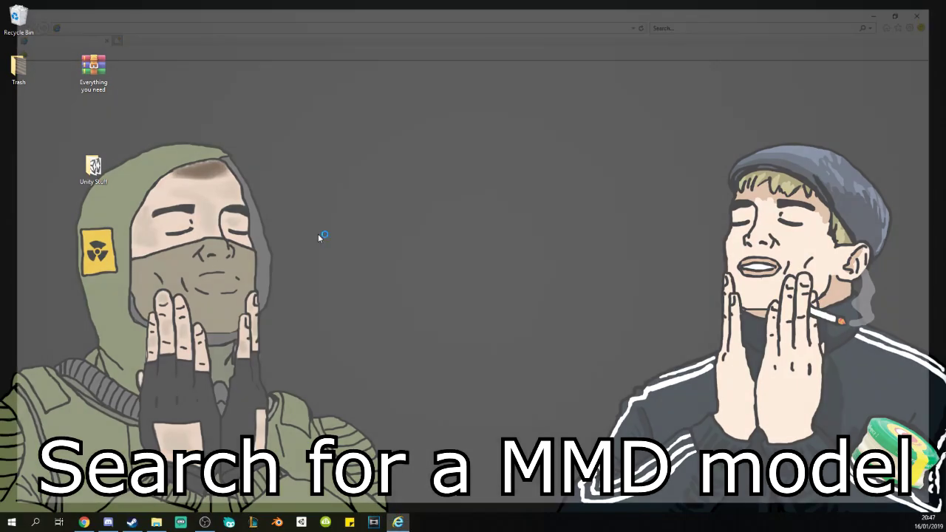
pyautogui.write('dev')
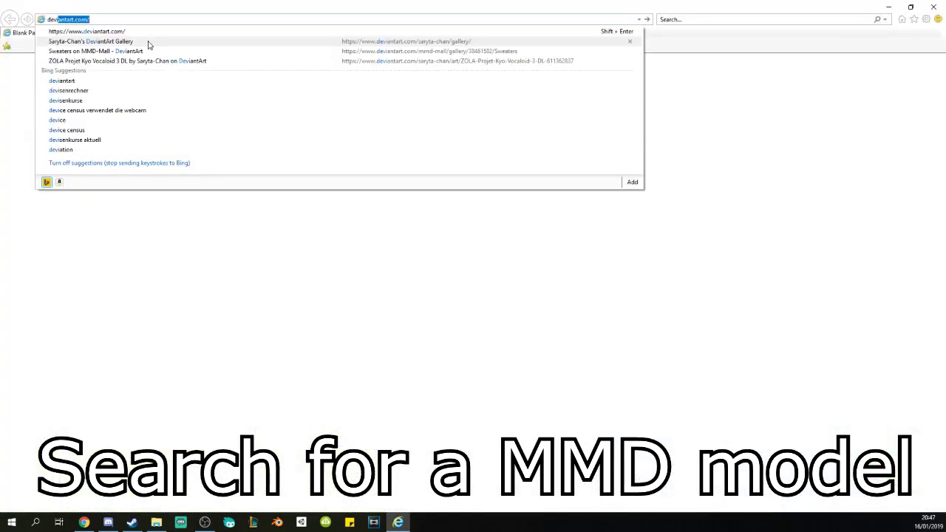
pyautogui.press('Return')
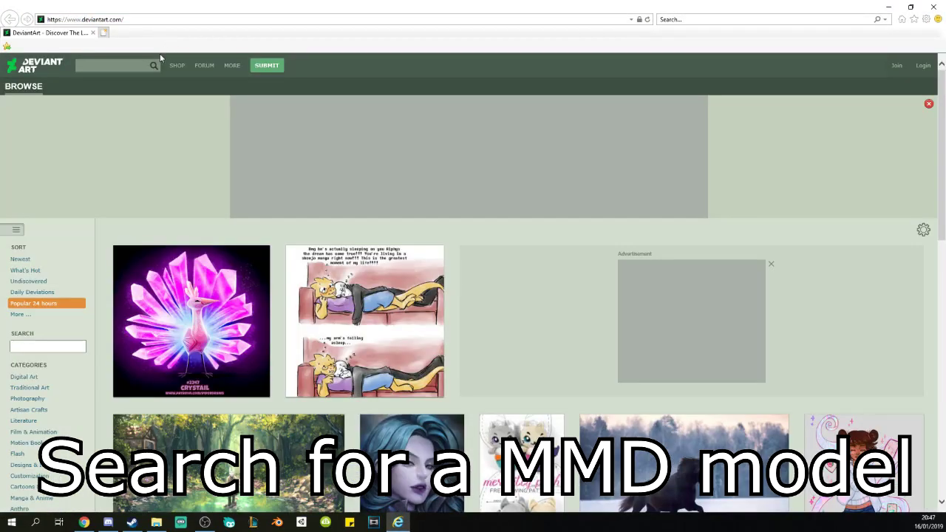
# Search DeviantArt for the MMD model creator's name.
pyautogui.click(102, 70)
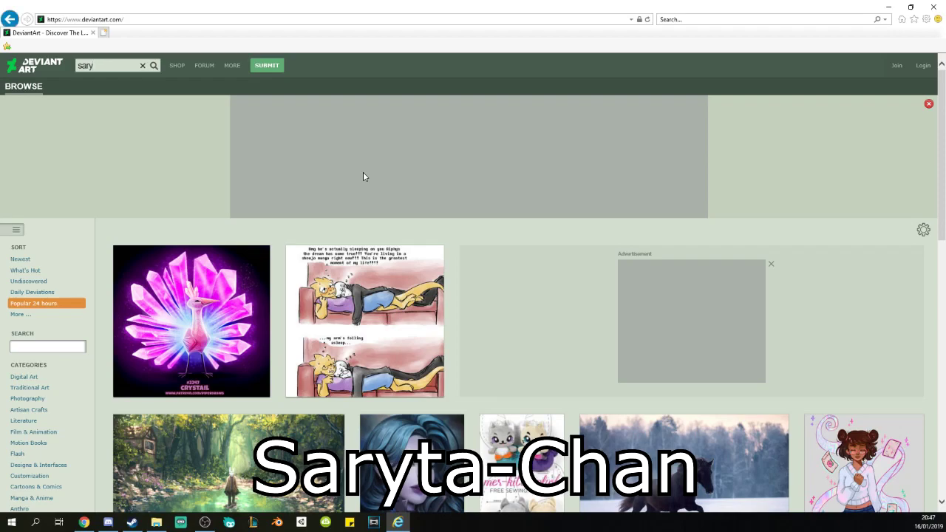
pyautogui.hotkey('alt', 'Tab')
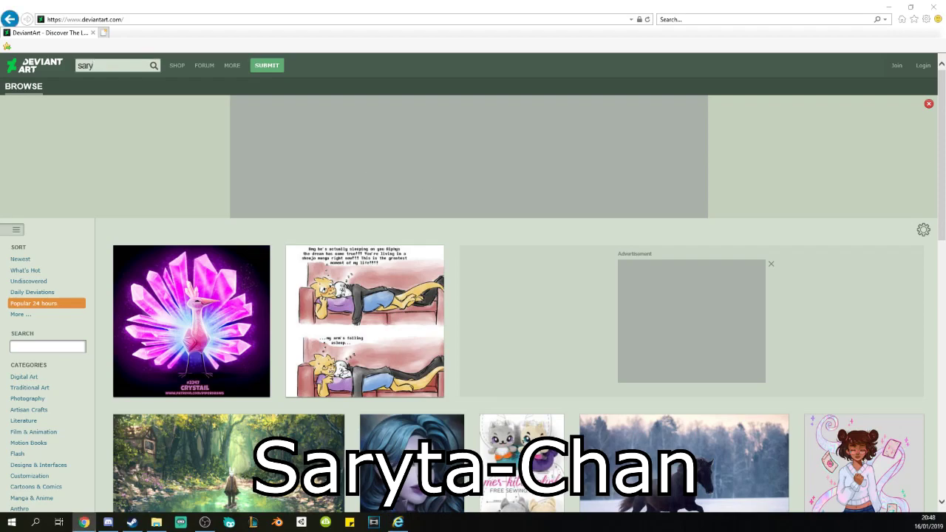
pyautogui.click(116, 64)
pyautogui.write('ta-chan')
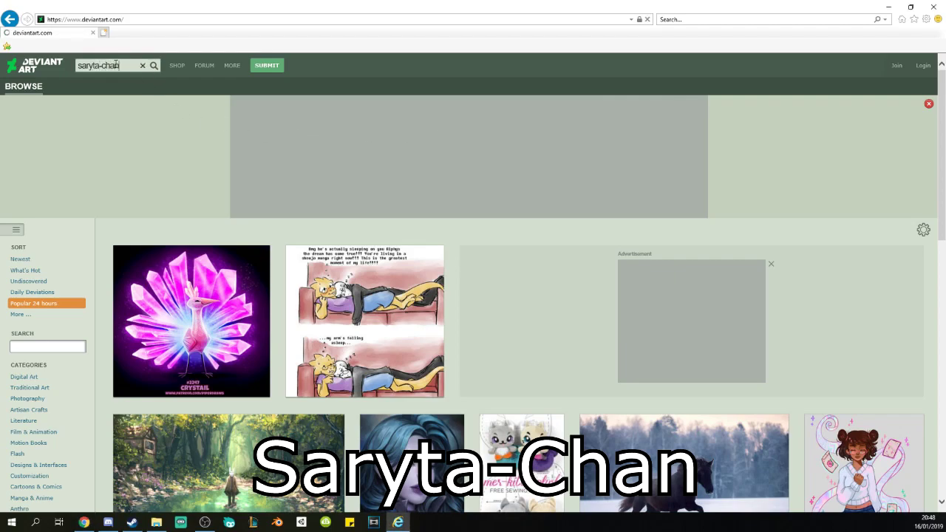
pyautogui.press('Return')
pyautogui.scroll(-1, 137, 235)
# Open the creator's profile and browse her gallery.
pyautogui.scroll(1, 137, 235)
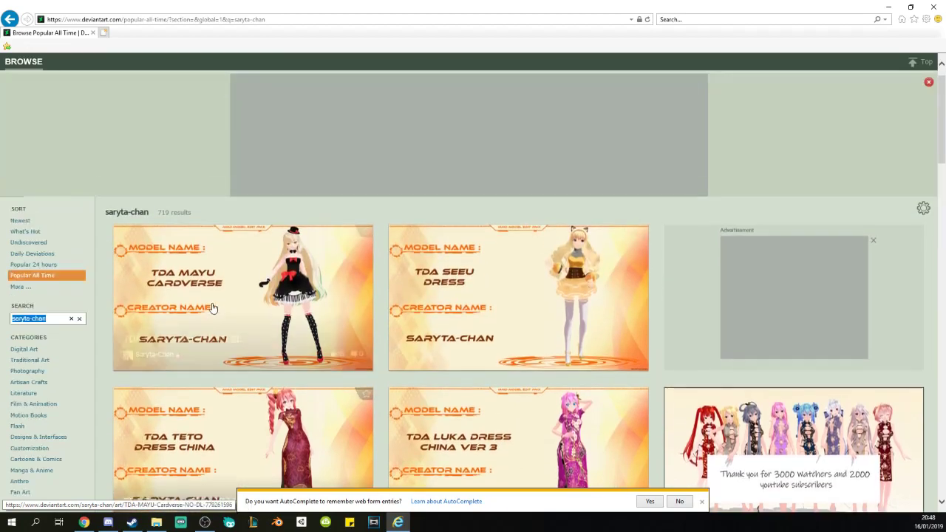
pyautogui.click(152, 379)
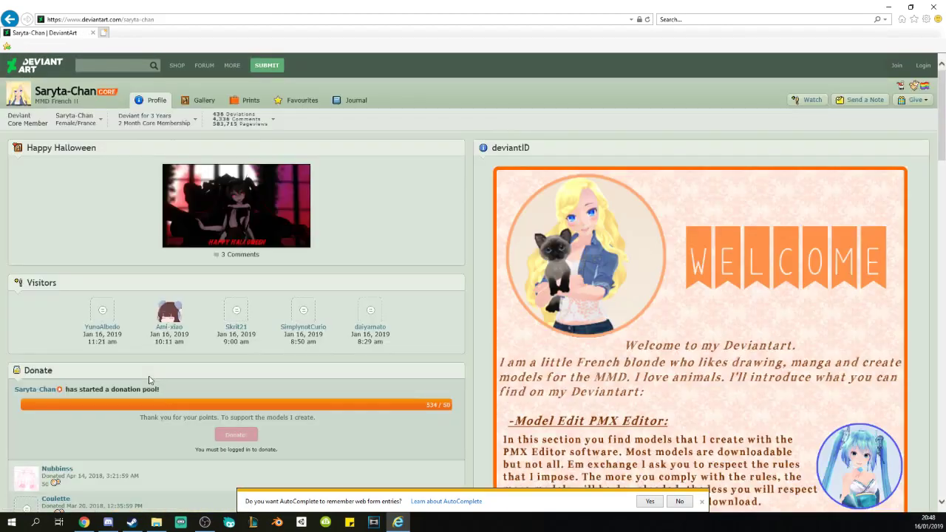
pyautogui.click(198, 103)
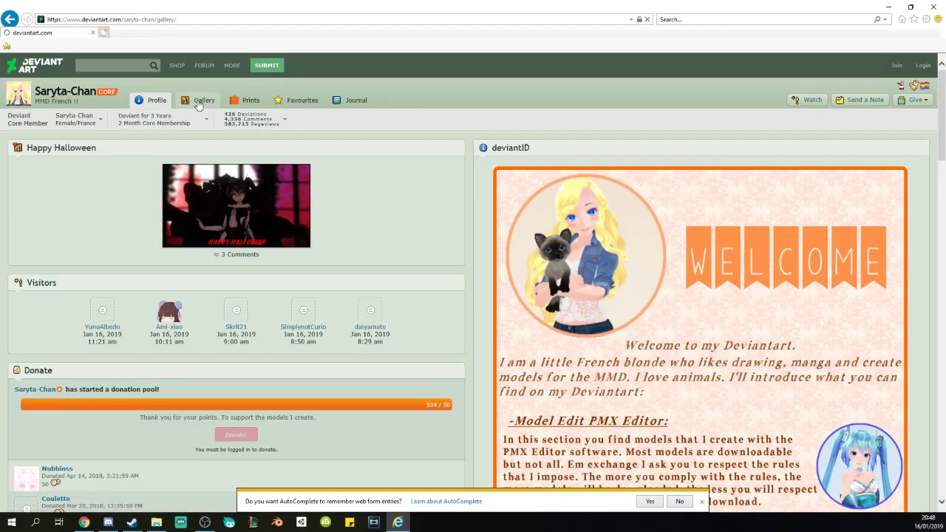
pyautogui.scroll(-10, 28, 386)
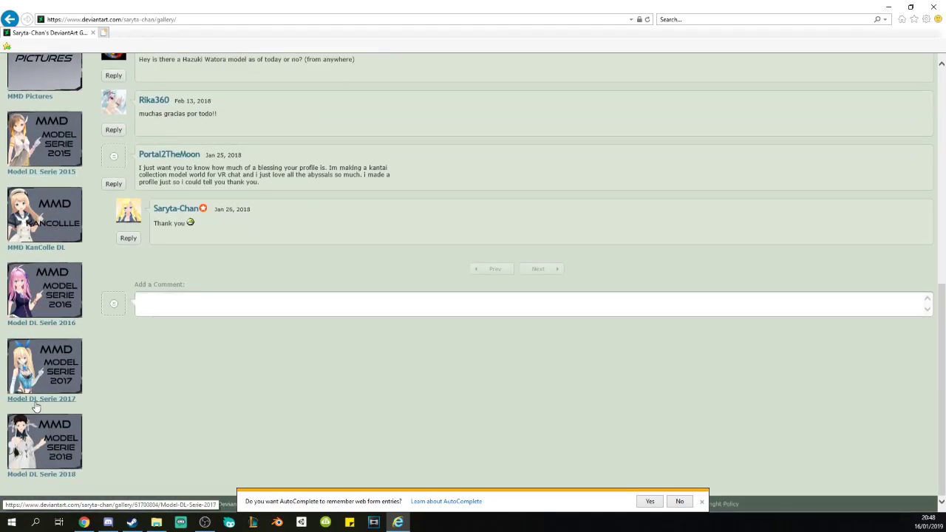
pyautogui.scroll(4, 29, 384)
pyautogui.scroll(-4, 70, 249)
pyautogui.scroll(10, 97, 264)
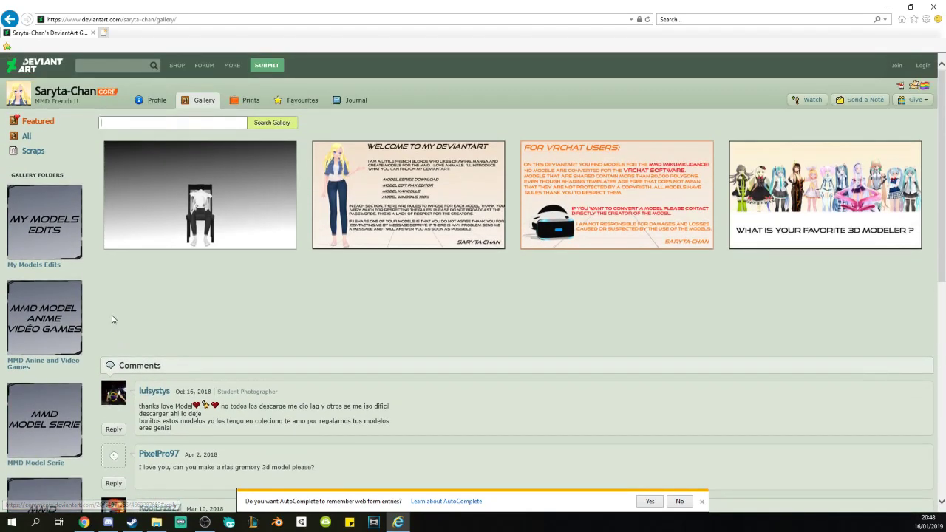
# Enter a new DeviantArt search, revising it from 'mmd download' to 'mmd dl' to 'mmd miku'.
pyautogui.click(113, 60)
pyautogui.write('mmd downlaod')
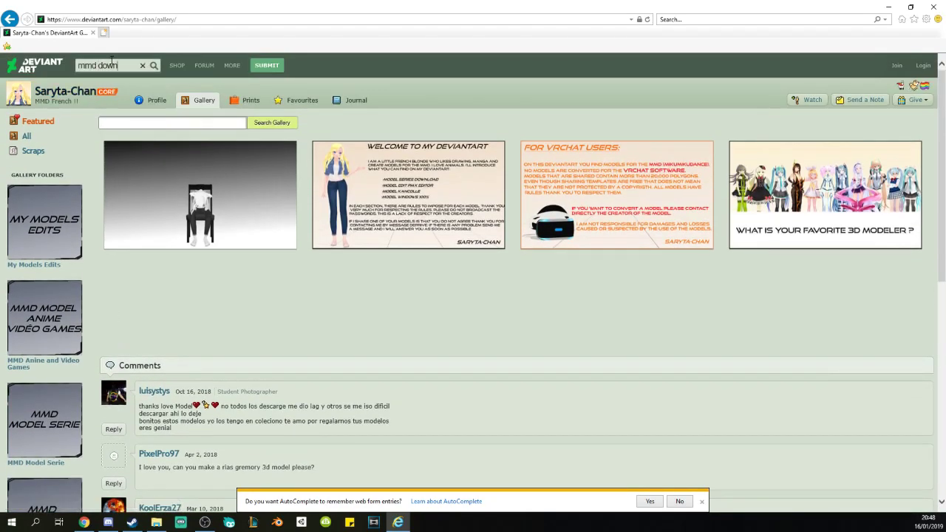
pyautogui.press('BackSpace')
pyautogui.press('BackSpace')
pyautogui.press('BackSpace')
pyautogui.write('oad')
pyautogui.hotkey('ctrl', 'a')
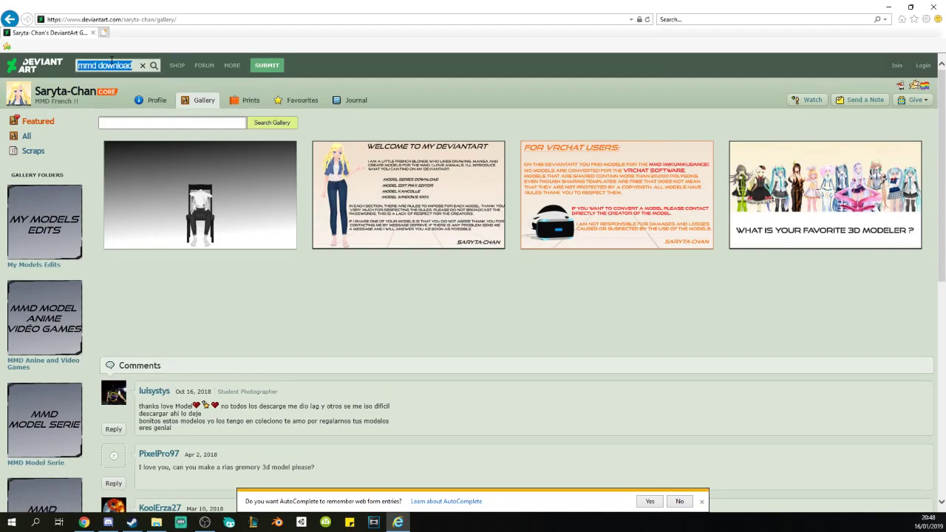
pyautogui.write('mmd dl')
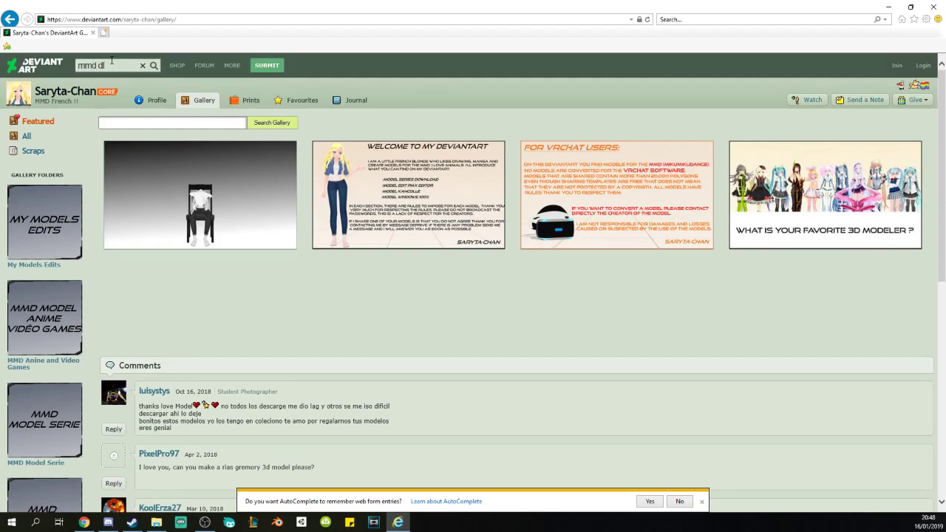
pyautogui.hotkey('ctrl', 'a')
pyautogui.write('mmd miku')
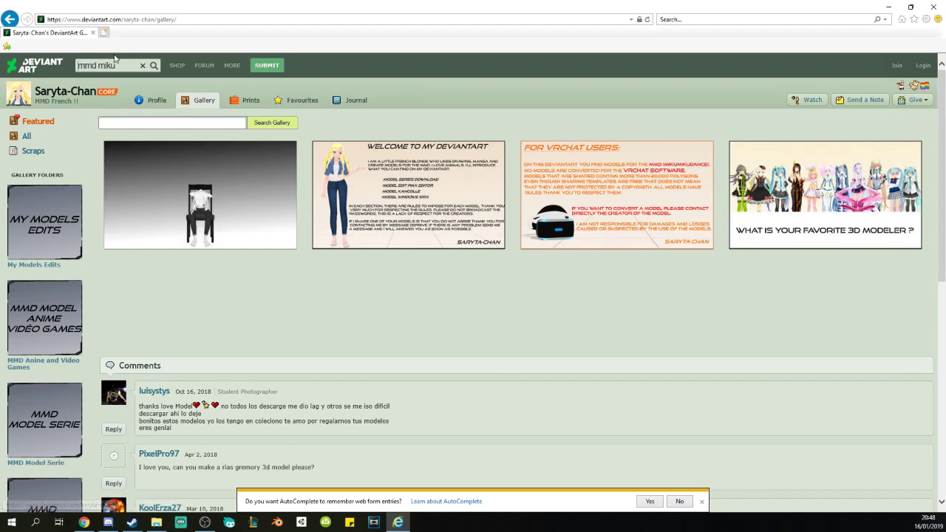
# Scroll down and open the Model DL Serie 2016 gallery folder.
pyautogui.scroll(-3, 177, 184)
pyautogui.scroll(-3, 177, 185)
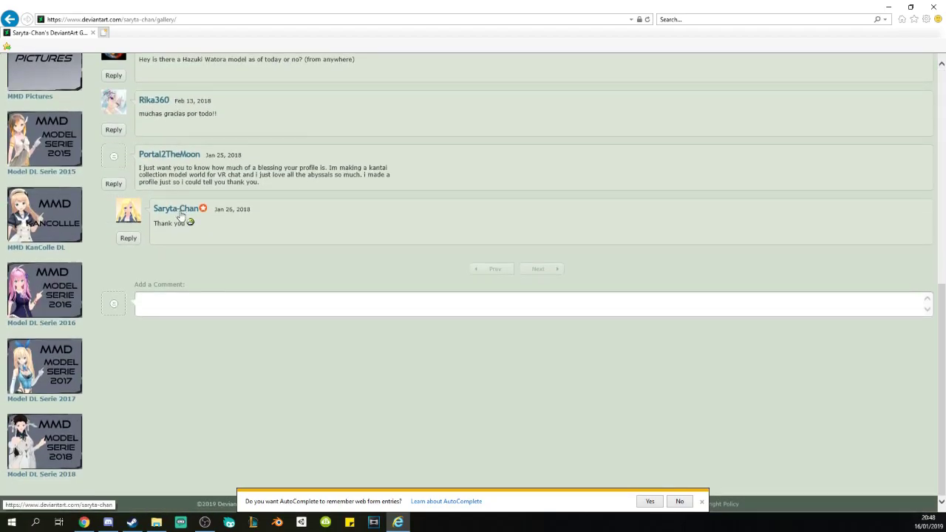
pyautogui.click(61, 296)
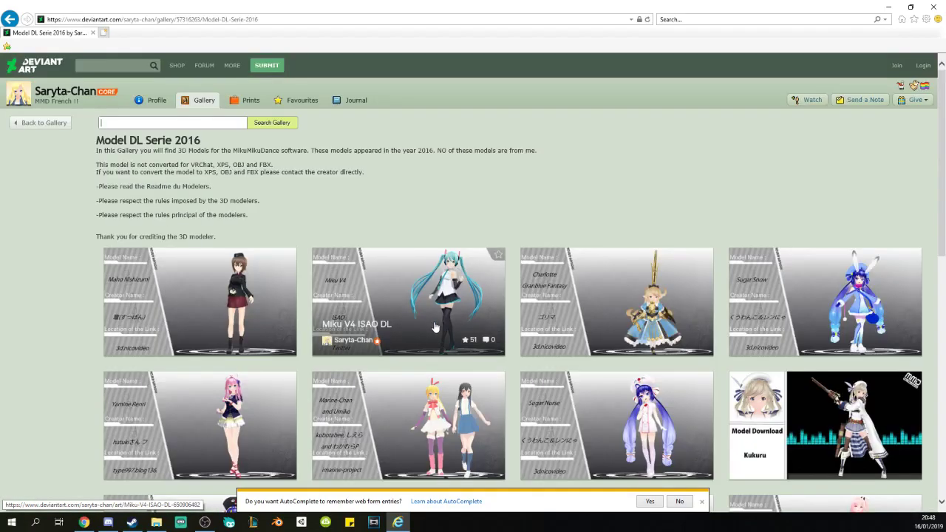
# Open the ZOLA Projet Kyo model page and decline AutoComplete.
pyautogui.scroll(-10, 451, 334)
pyautogui.scroll(-2, 451, 337)
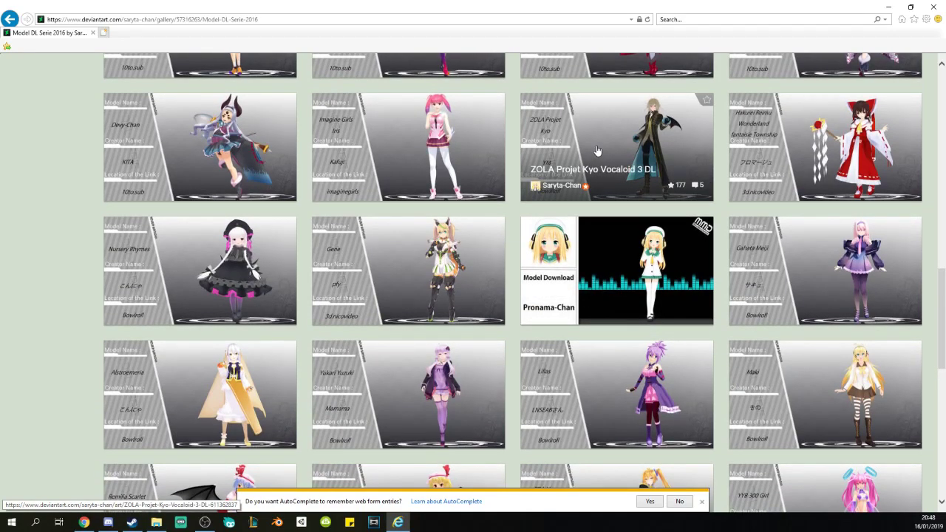
pyautogui.click(597, 150)
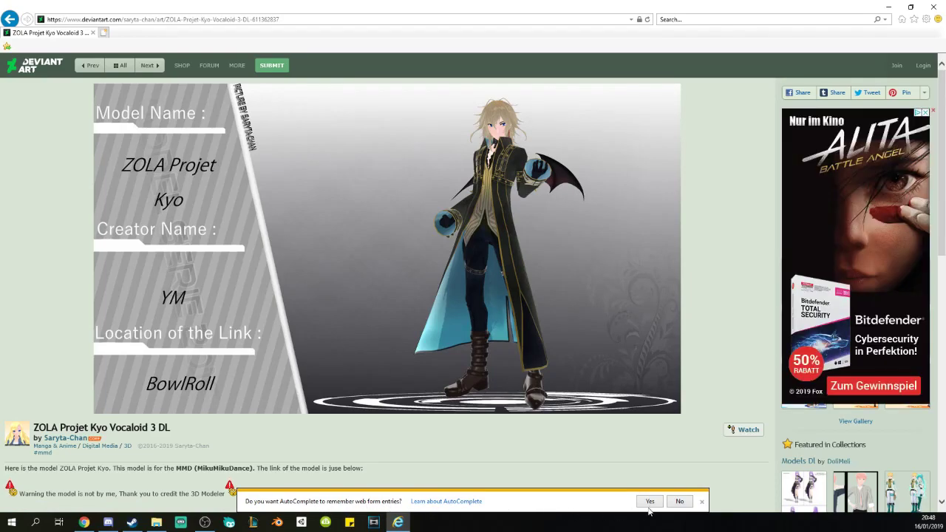
pyautogui.click(681, 505)
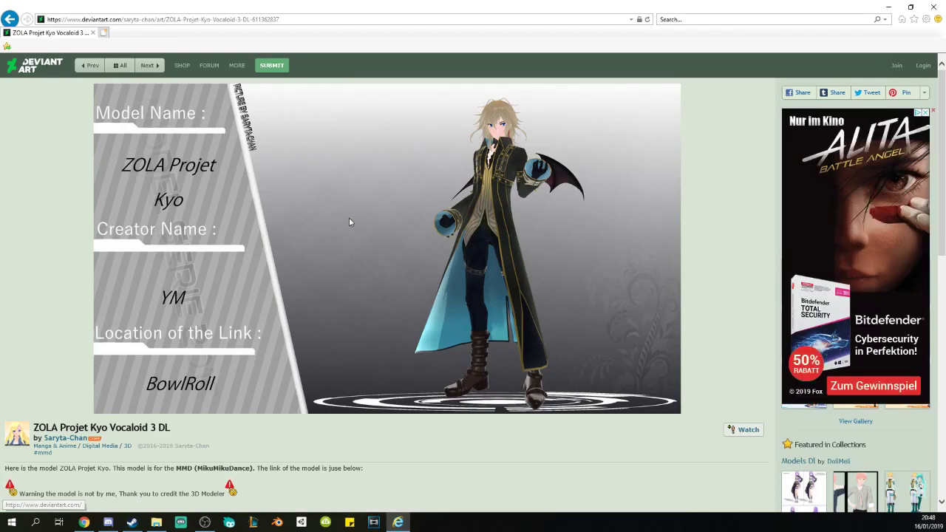
# Read the model's description and follow its bowlroll.net download link.
pyautogui.scroll(-1, 437, 325)
pyautogui.scroll(-3, 694, 325)
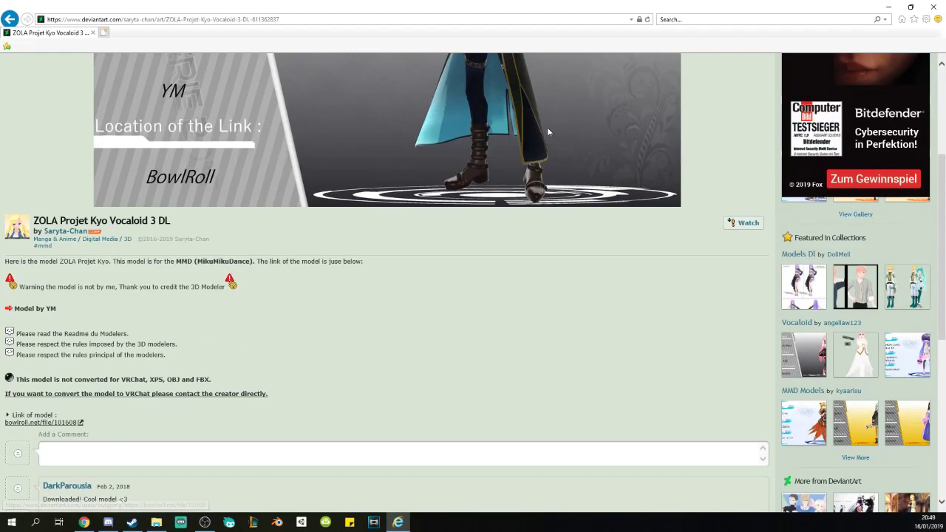
pyautogui.scroll(3, 465, 380)
pyautogui.scroll(-5, 457, 375)
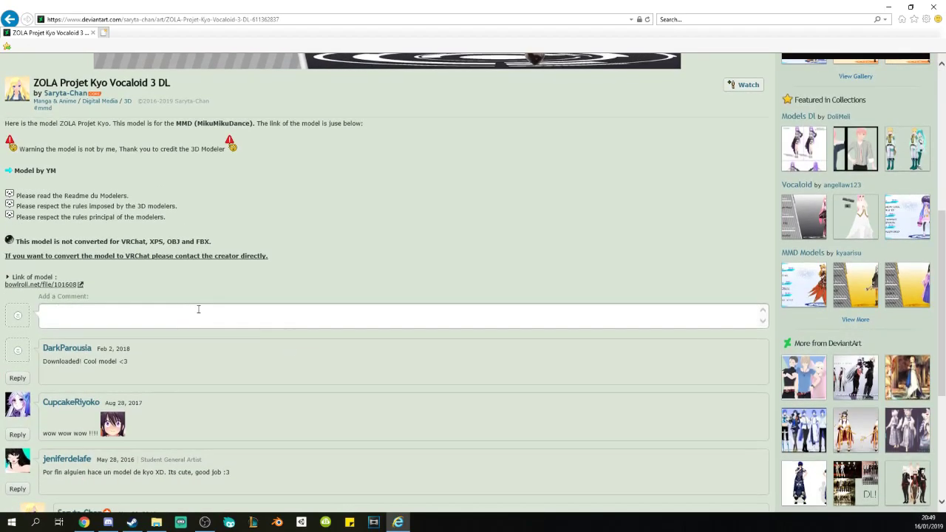
pyautogui.scroll(4, 51, 290)
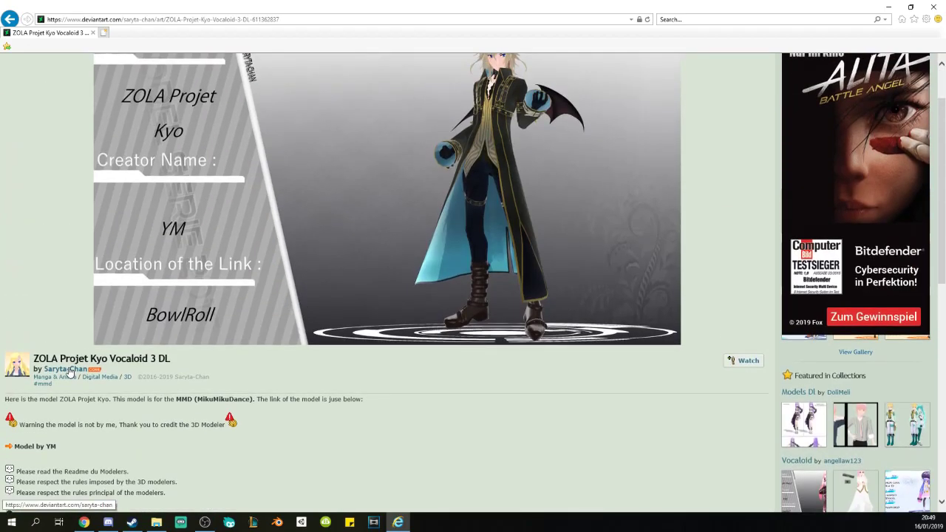
pyautogui.scroll(-3, 408, 414)
pyautogui.scroll(-1, 408, 414)
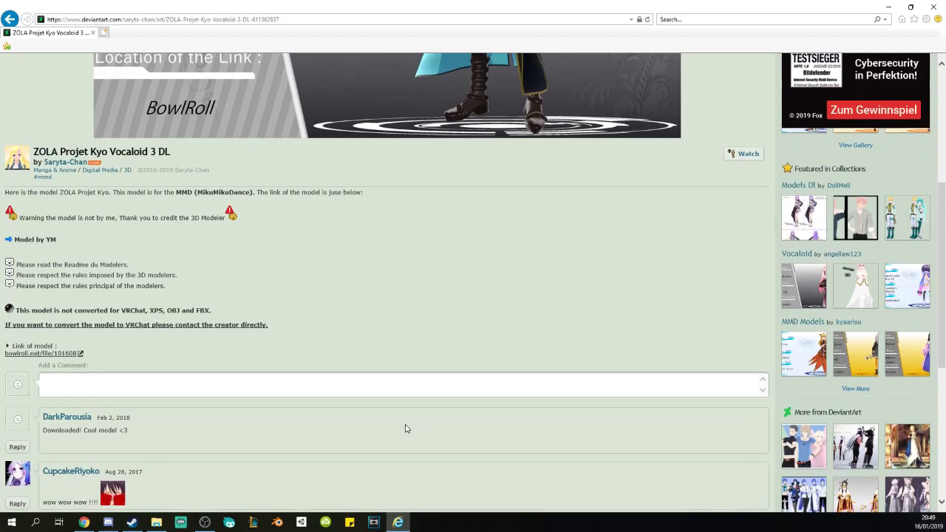
pyautogui.scroll(1, 347, 411)
pyautogui.scroll(-2, 148, 416)
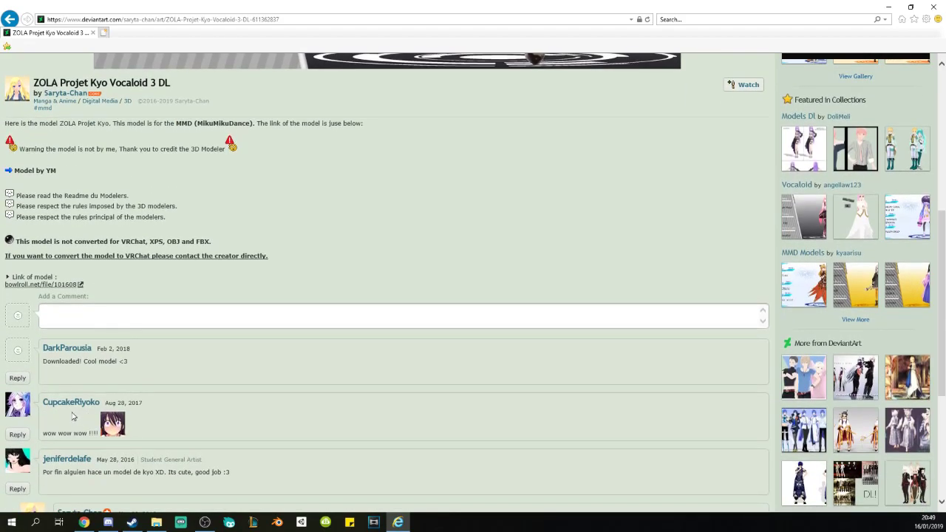
pyautogui.scroll(2, 68, 417)
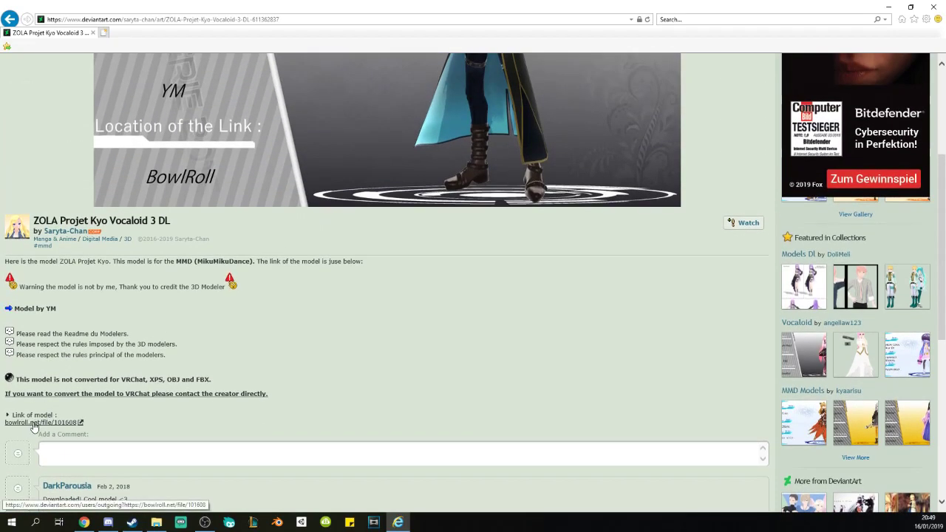
pyautogui.click(34, 425)
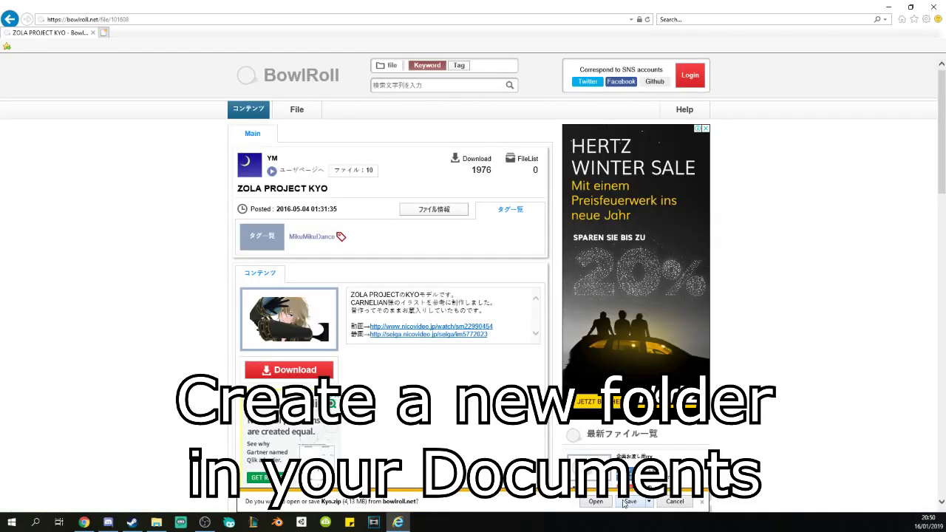
# Choose Save as for Kyo.zip and browse up to the Documents folder.
pyautogui.click(649, 502)
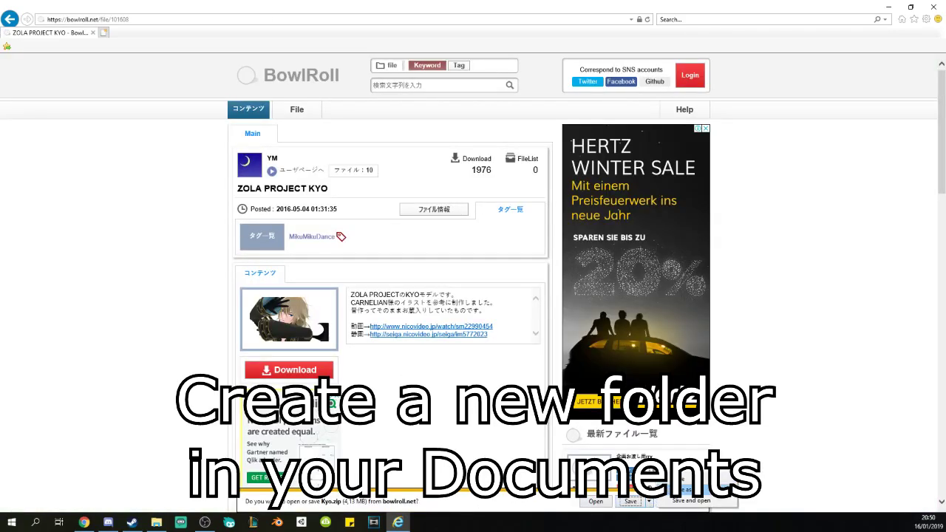
pyautogui.click(683, 489)
pyautogui.click(353, 115)
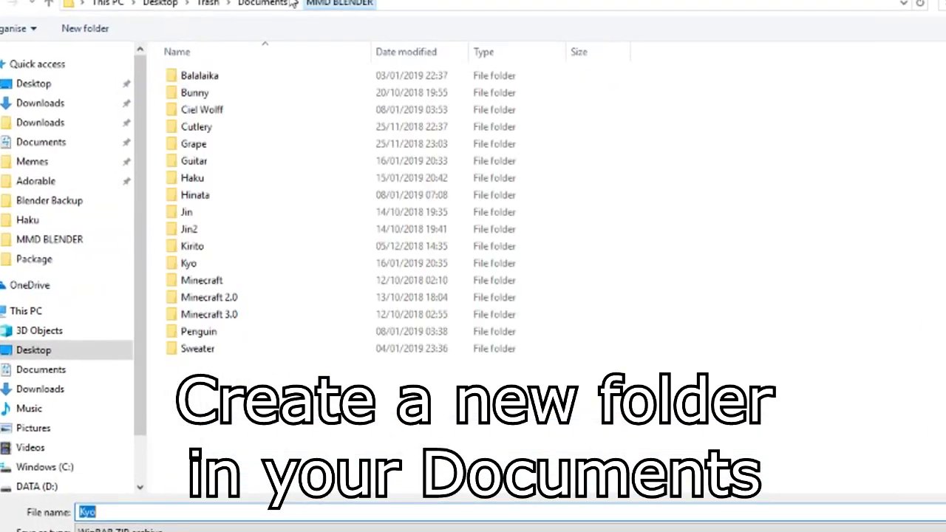
pyautogui.click(288, 4)
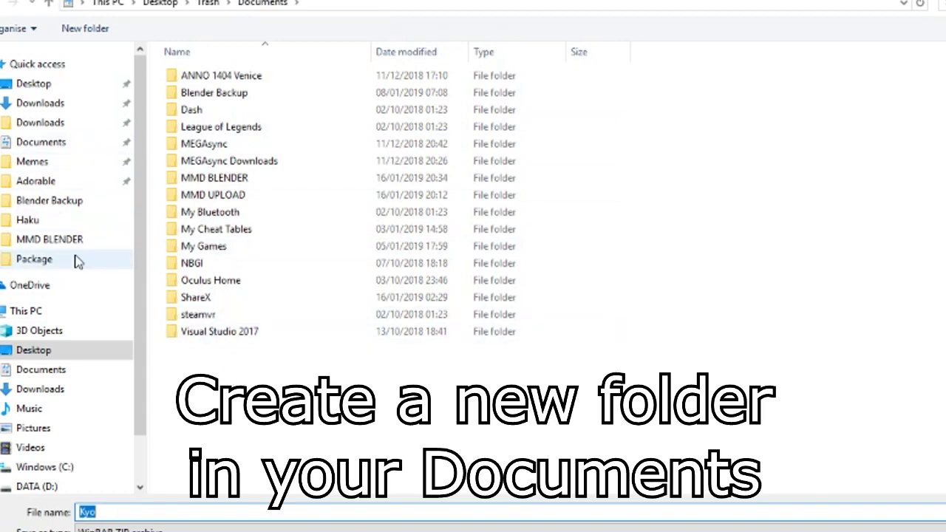
pyautogui.click(45, 147)
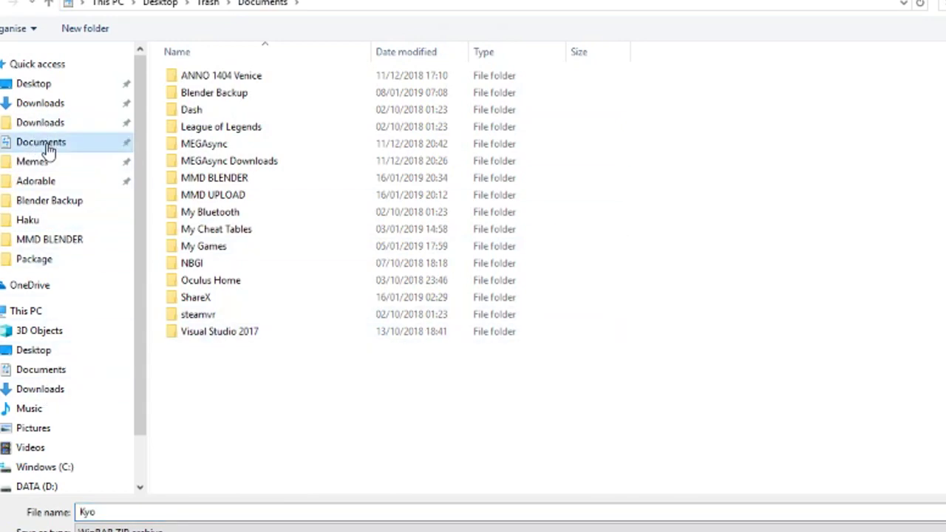
# Create a duplicate MMD BLENDER folder in Documents, then delete it.
pyautogui.rightClick(221, 380)
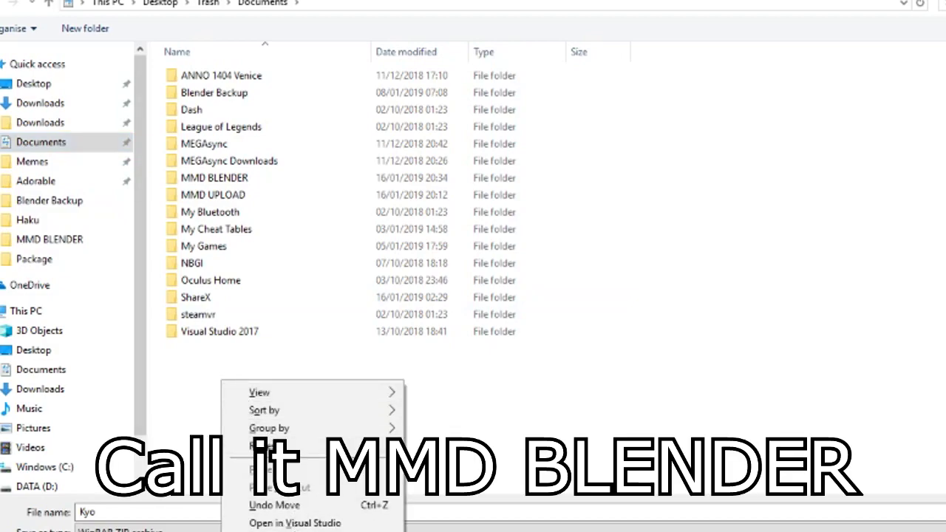
pyautogui.click(477, 352)
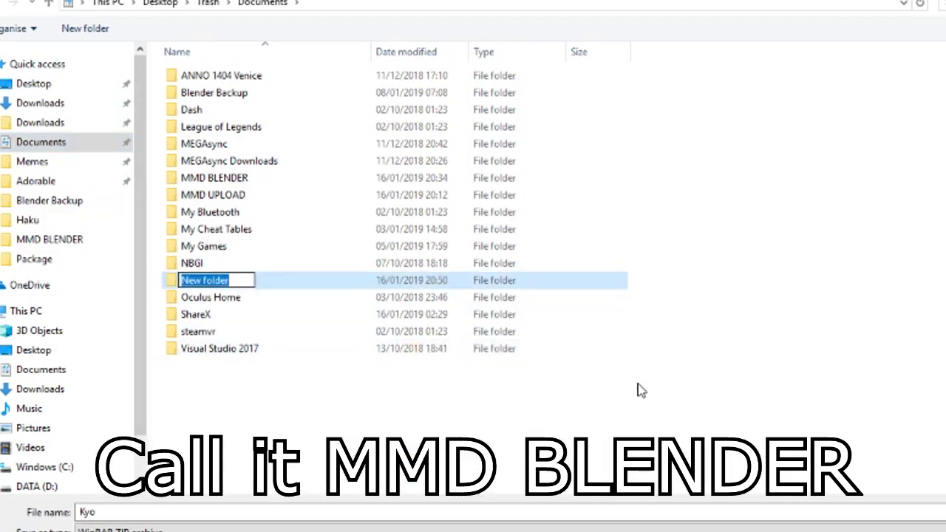
pyautogui.write('MMD ')
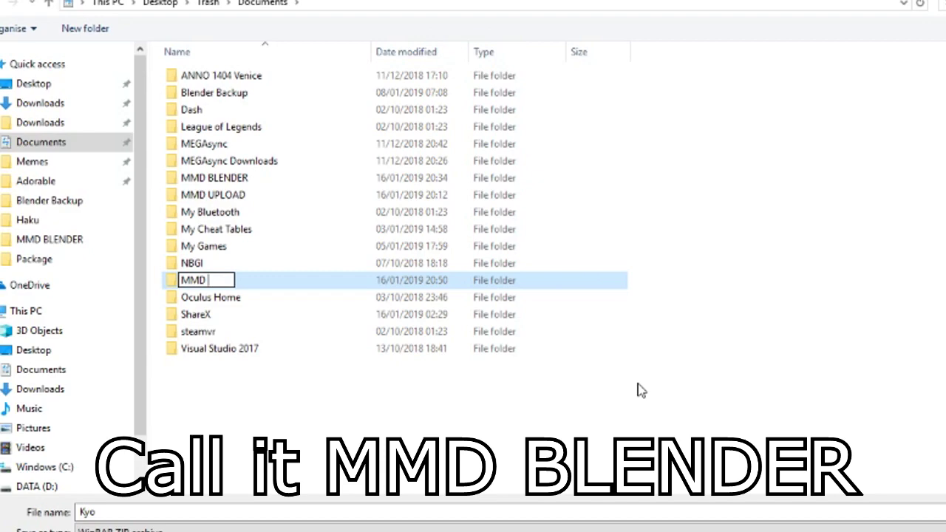
pyautogui.write('BLENDER')
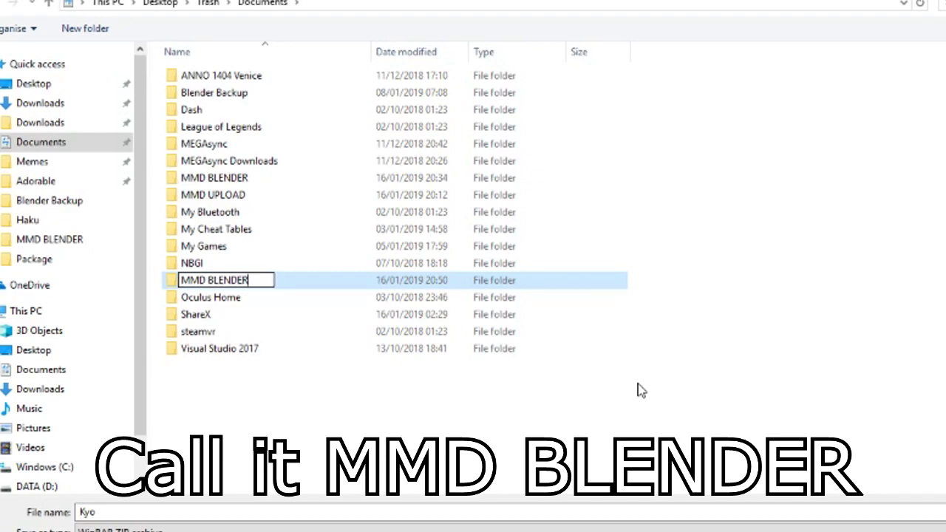
pyautogui.press('Escape')
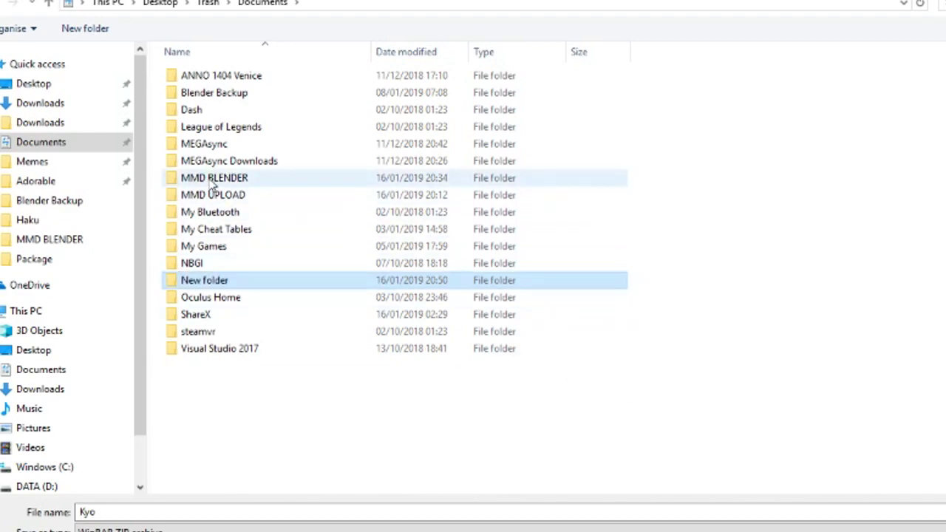
pyautogui.rightClick(210, 284)
pyautogui.press('Escape')
pyautogui.press('Delete')
pyautogui.click(215, 181)
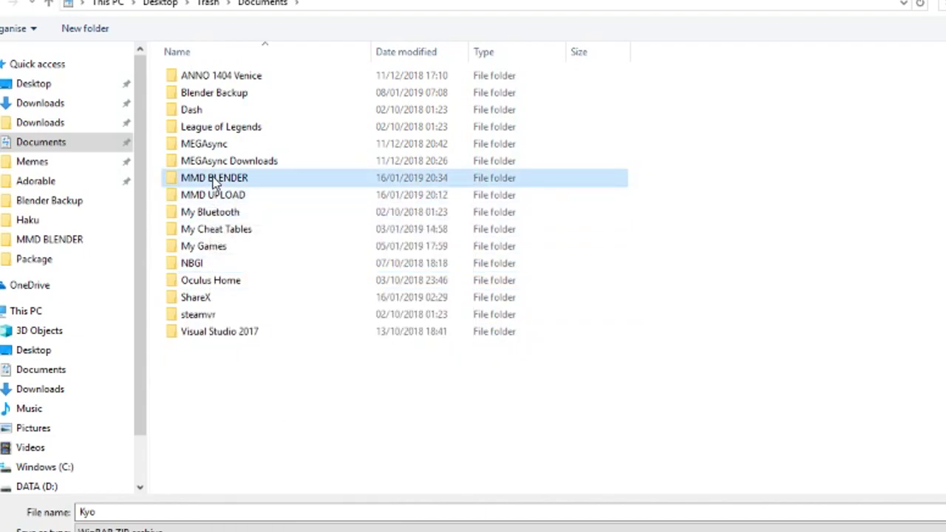
# Open the existing MMD BLENDER folder, keep Kyo as file name, and delete the old Kyo folder.
pyautogui.doubleClick(214, 181)
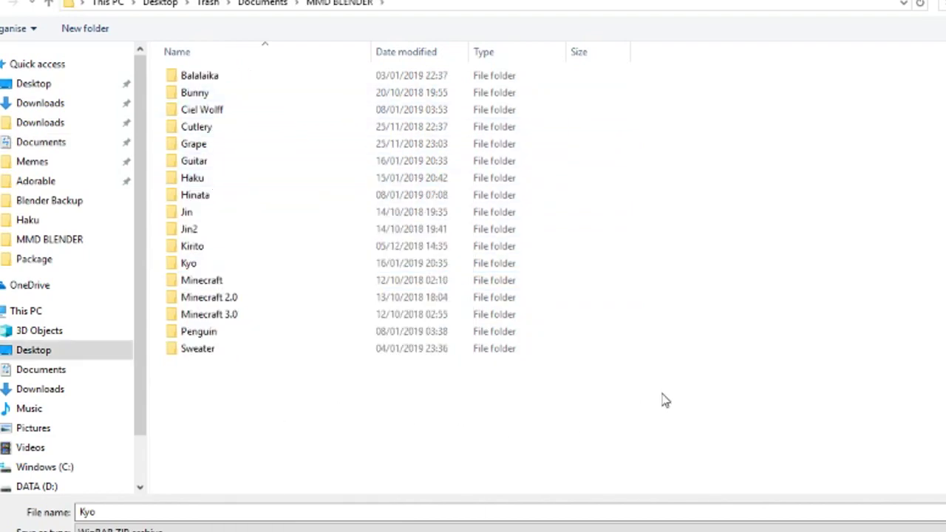
pyautogui.click(151, 510)
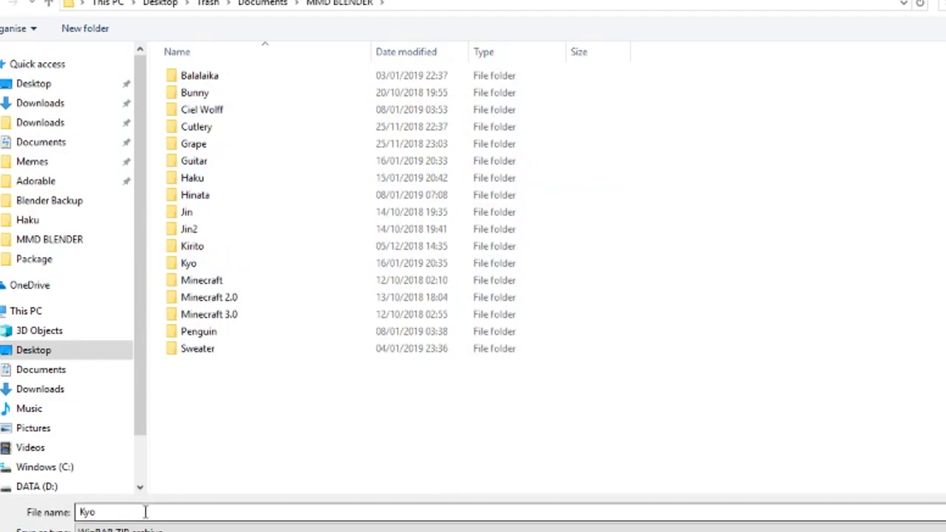
pyautogui.click(110, 510)
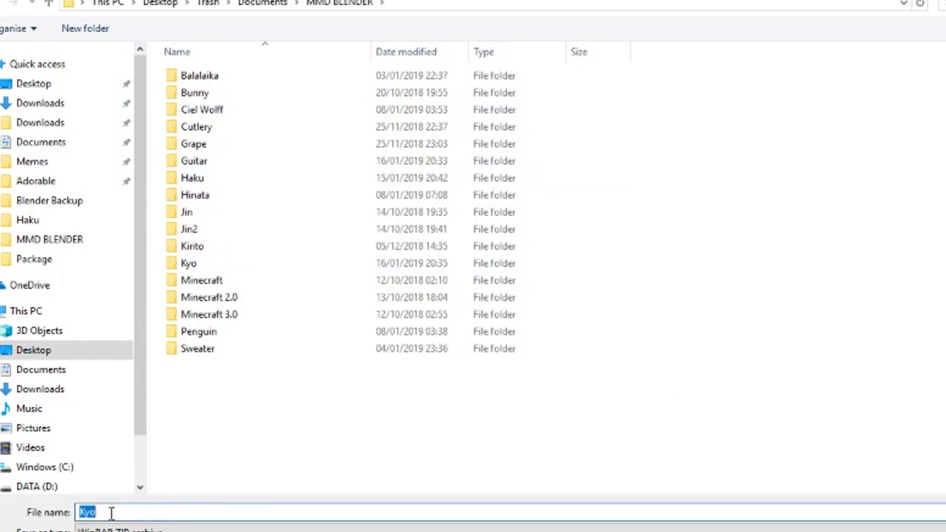
pyautogui.click(124, 510)
pyautogui.rightClick(189, 264)
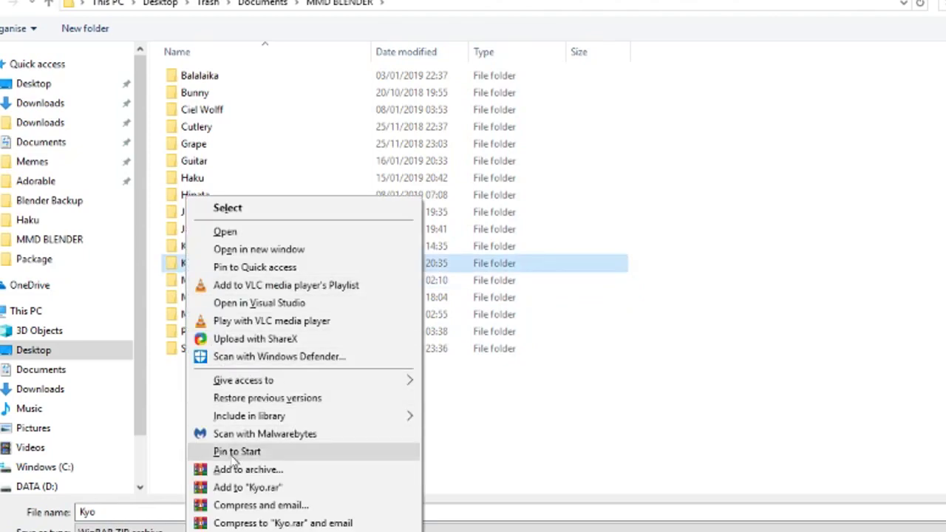
pyautogui.press('d')
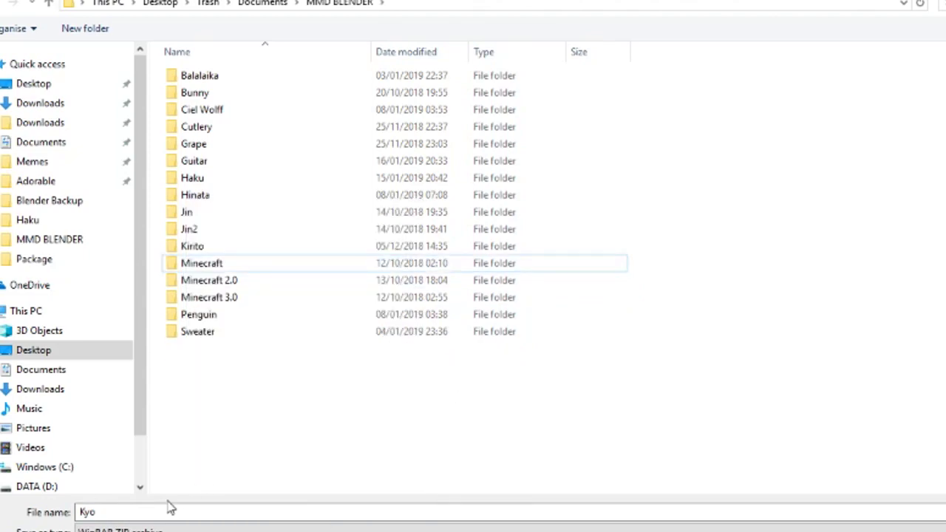
# Create a new Kyo folder inside MMD BLENDER and save Kyo.zip into it.
pyautogui.rightClick(259, 426)
pyautogui.moveTo(347, 531)
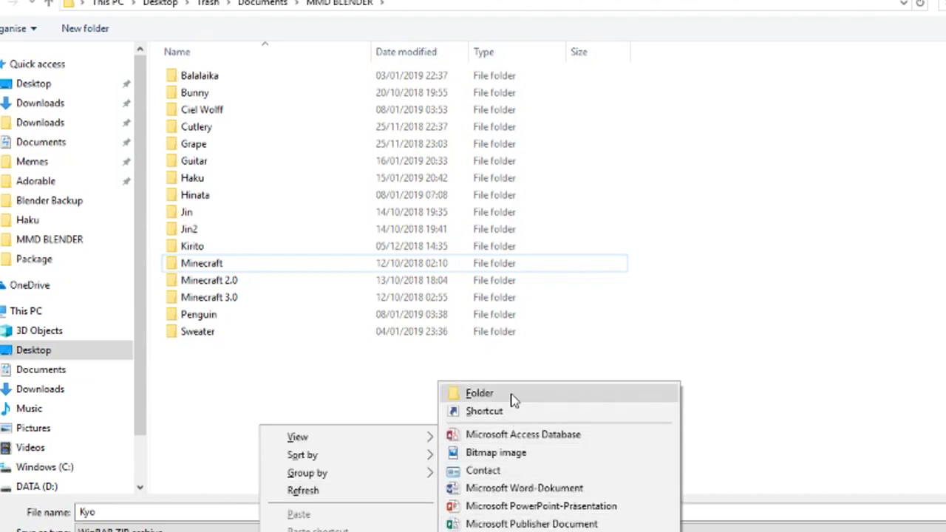
pyautogui.click(479, 394)
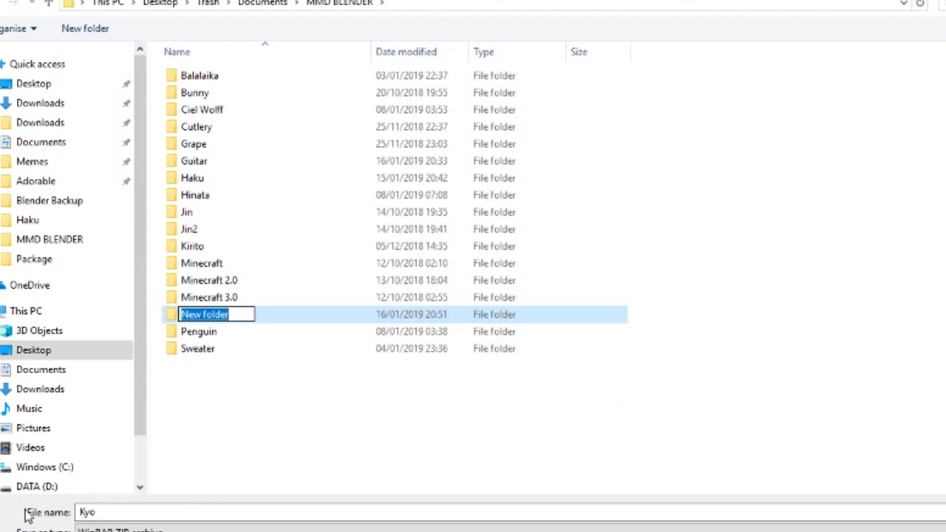
pyautogui.write('Kyo')
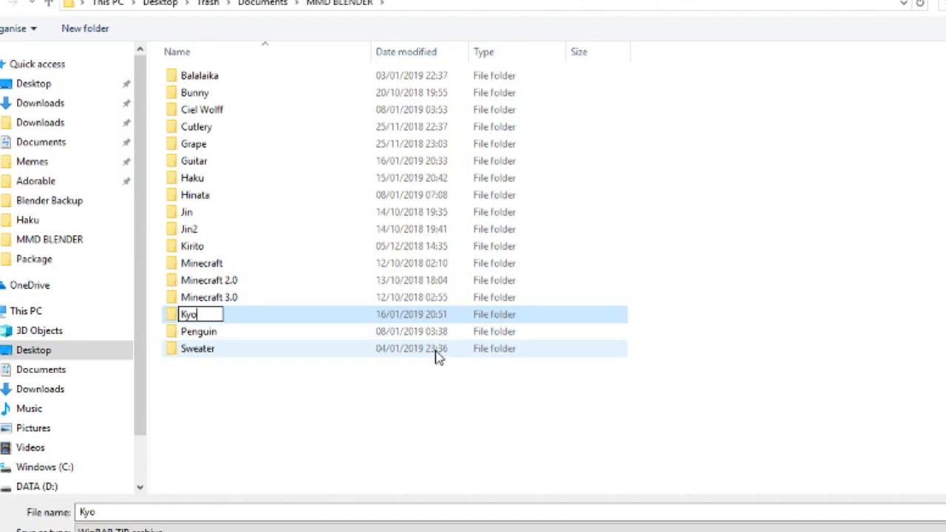
pyautogui.press('Return')
pyautogui.press('Return')
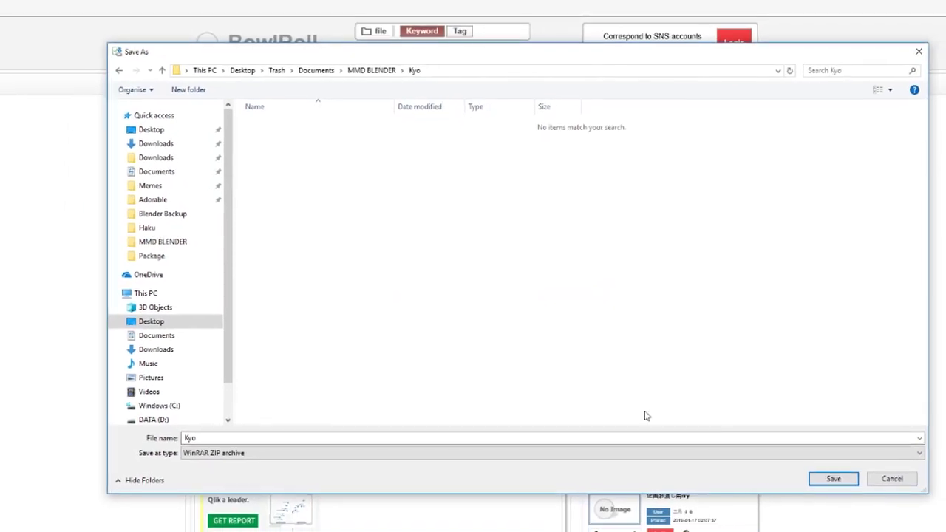
pyautogui.click(803, 462)
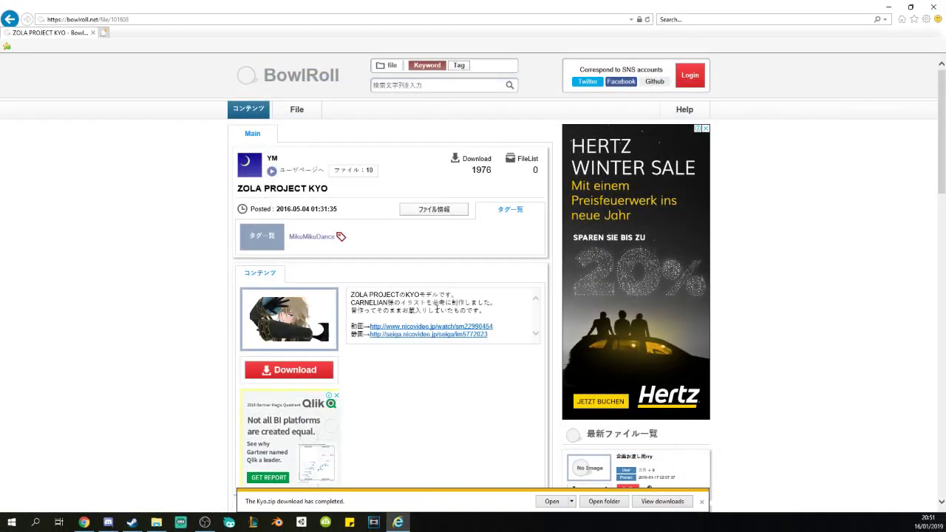
# Open the download's folder and extract Kyo.zip there.
pyautogui.click(605, 501)
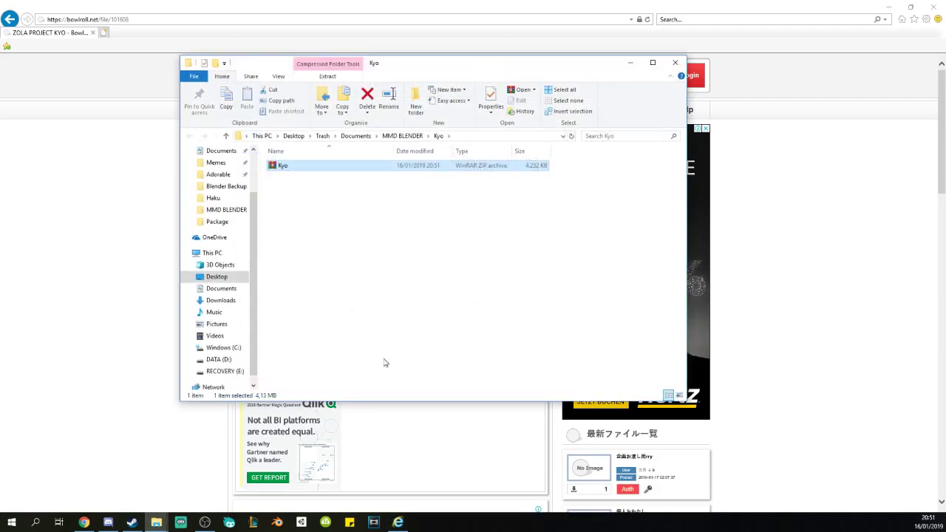
pyautogui.rightClick(289, 170)
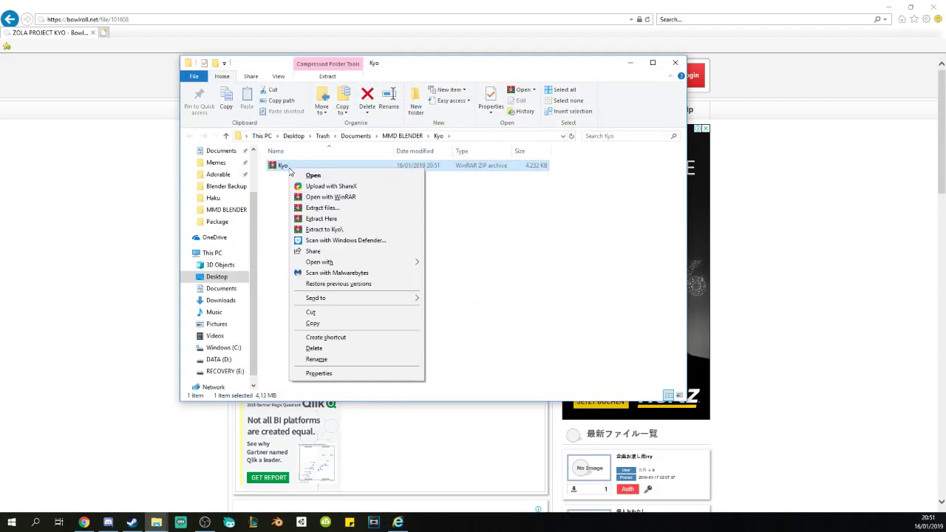
pyautogui.click(319, 219)
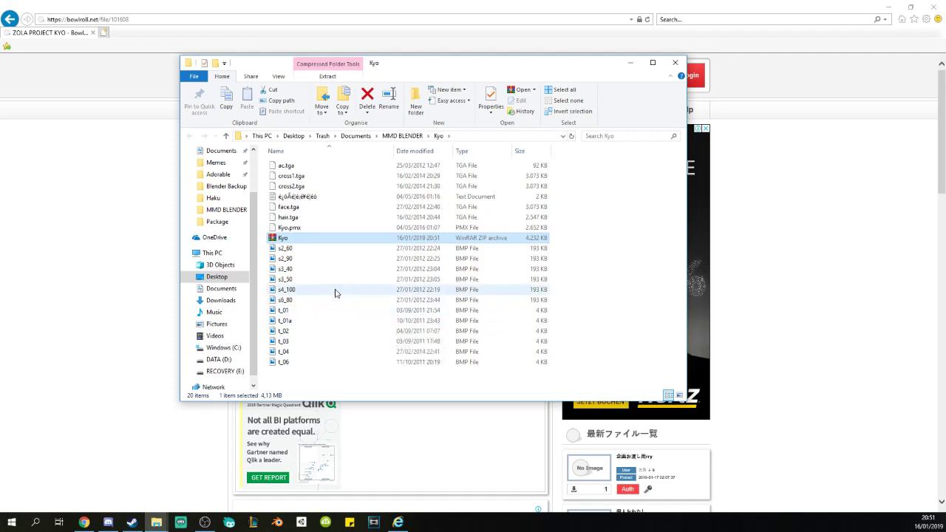
# Confirm the extracted Kyo.pmx model file is present, then close the Kyo folder window.
pyautogui.click(600, 250)
pyautogui.rightClick(315, 242)
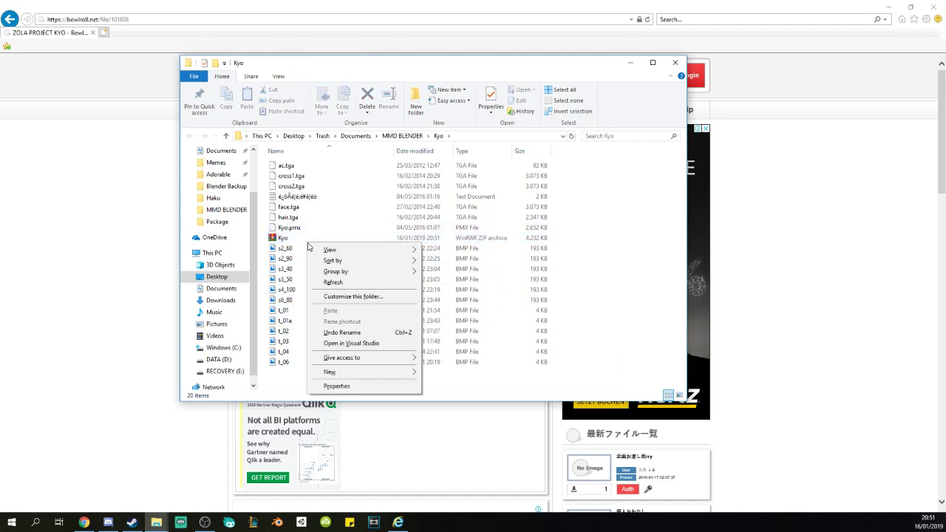
pyautogui.rightClick(282, 242)
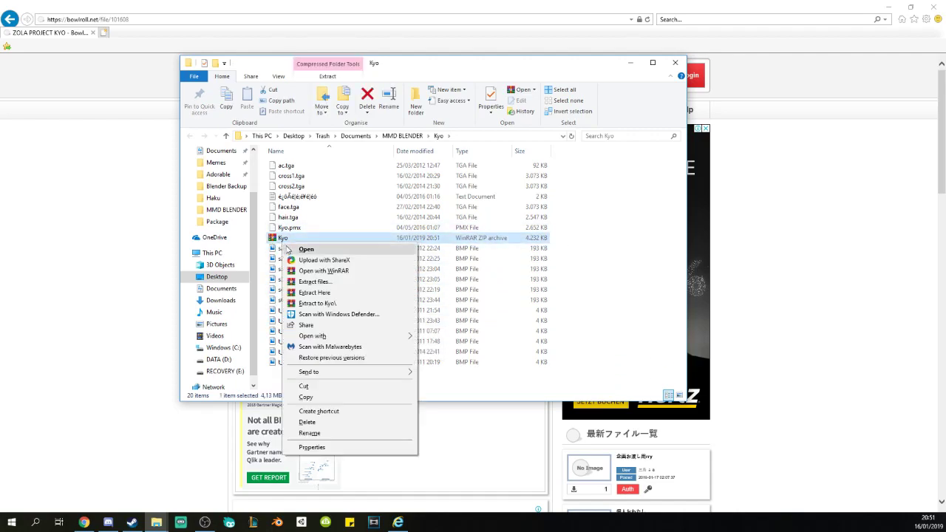
pyautogui.click(613, 281)
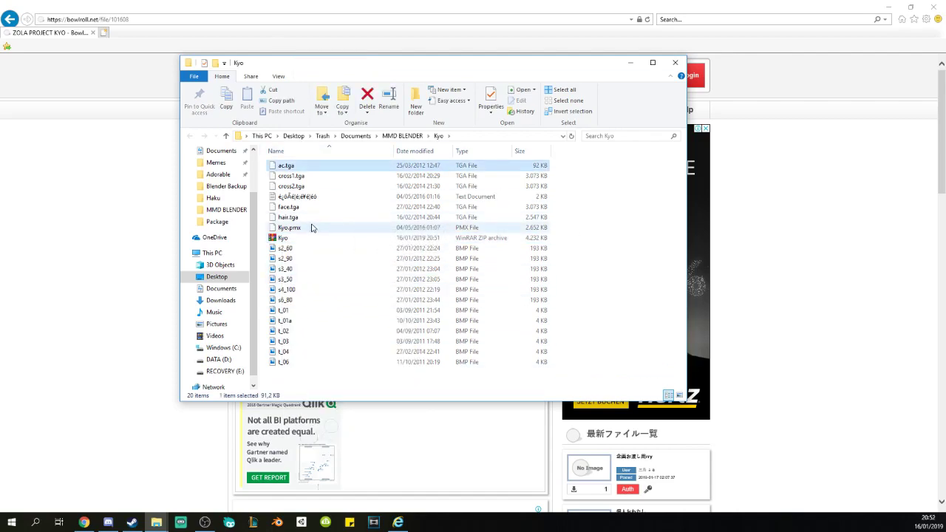
pyautogui.click(298, 231)
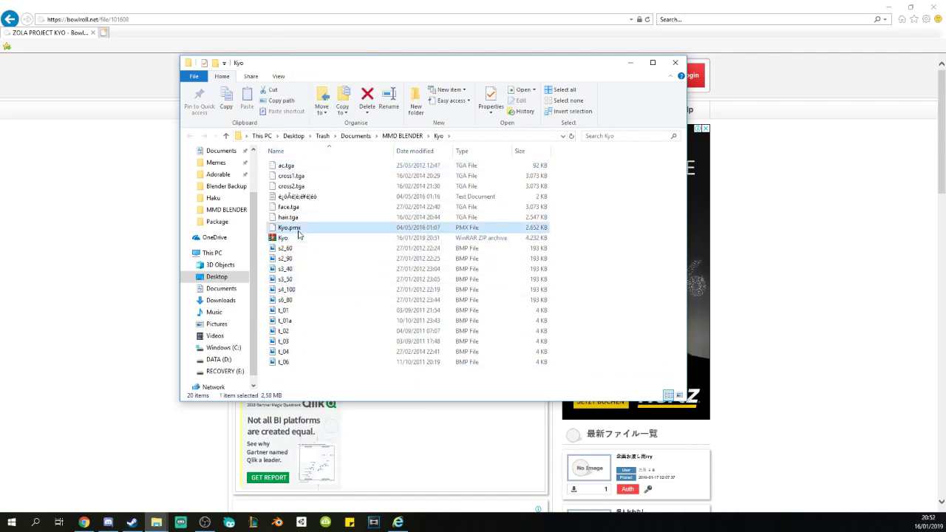
pyautogui.click(675, 62)
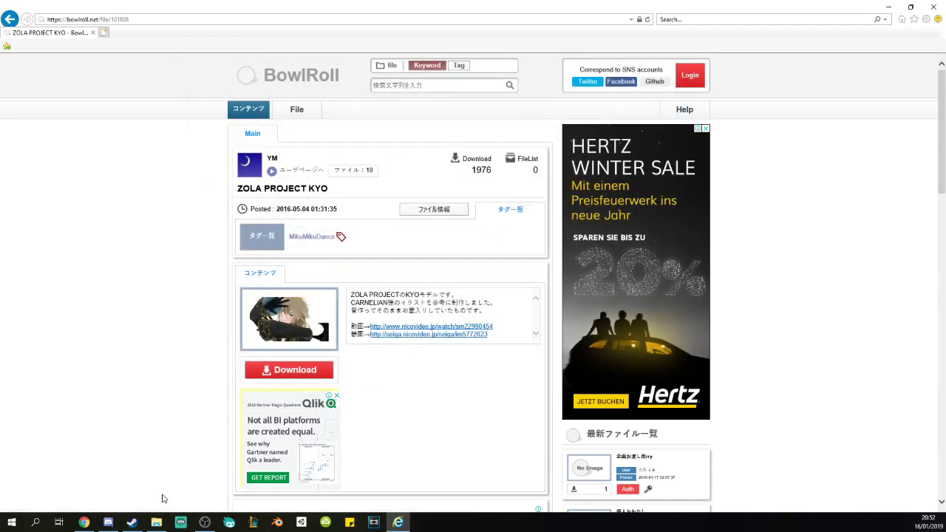
# Select everything in Blender's default scene and delete the camera, cube and lamp.
pyautogui.click(277, 522)
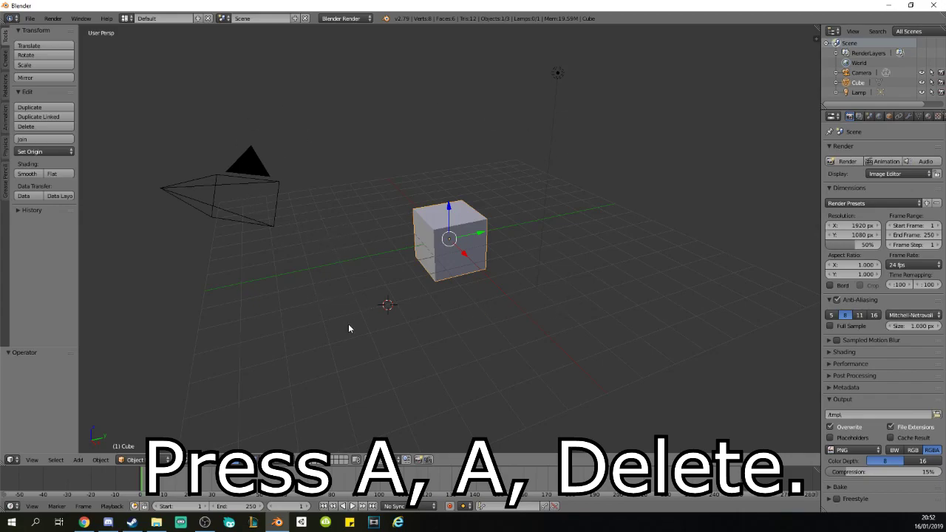
pyautogui.press('a')
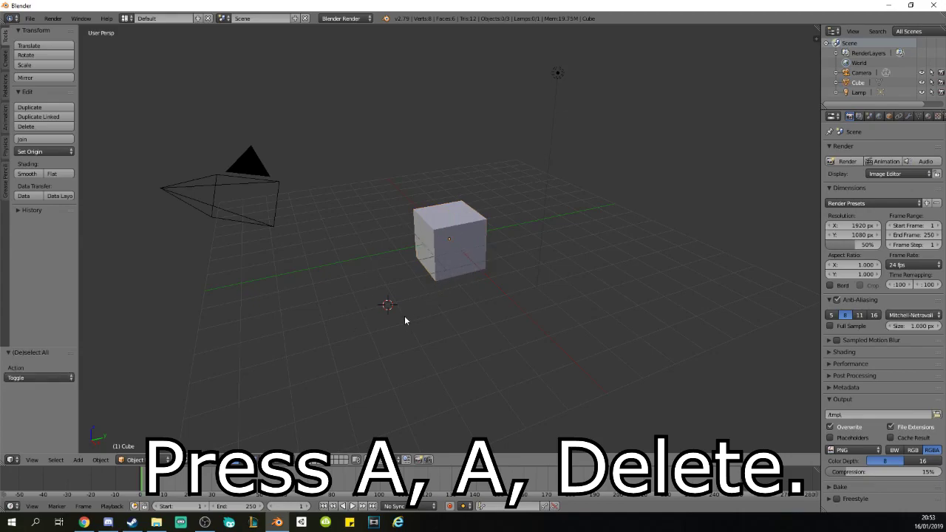
pyautogui.press('a')
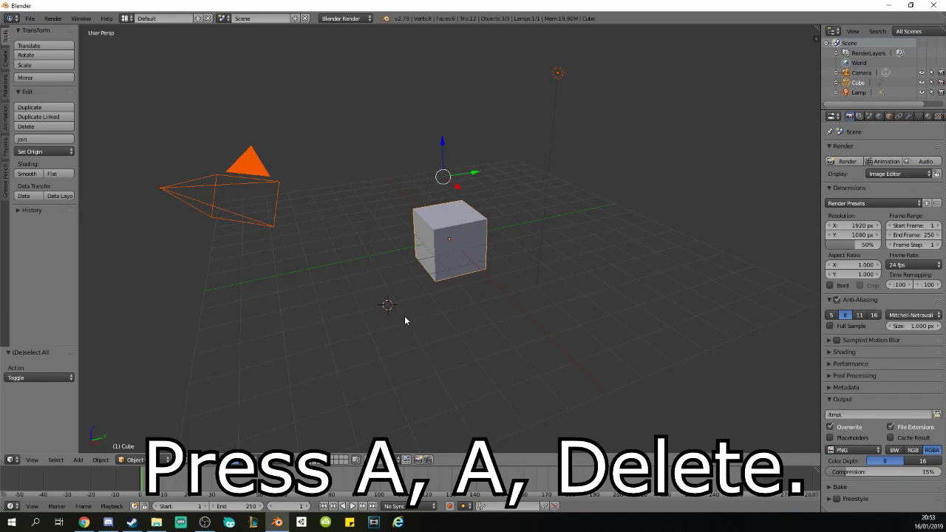
pyautogui.press('Delete')
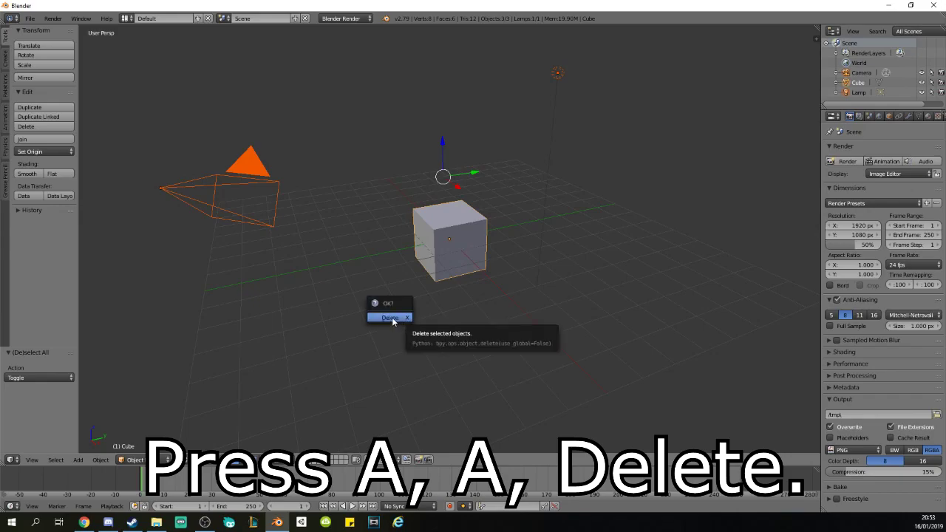
pyautogui.click(393, 319)
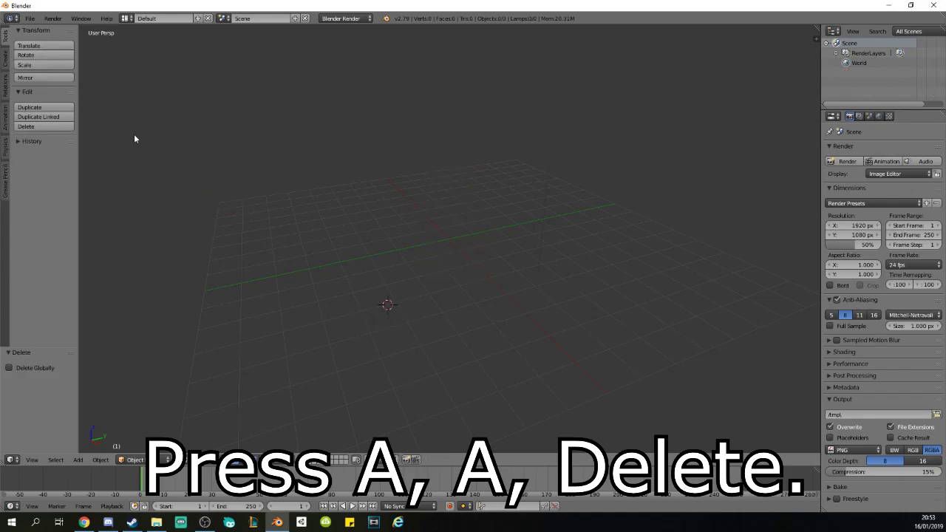
pyautogui.click(29, 18)
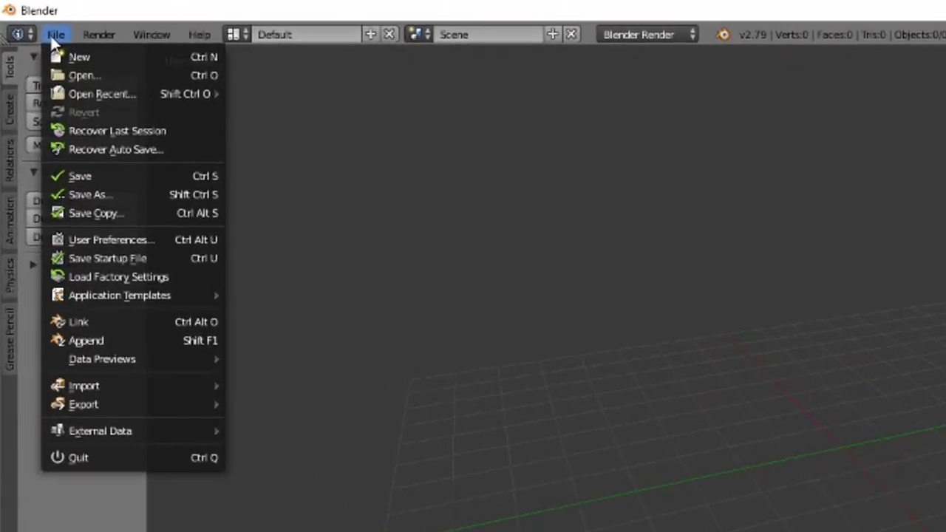
# Install the add-on from cats-blender-plugin-master.zip in the D:\Trash\Desktop\Unity Stuff folder.
pyautogui.click(90, 239)
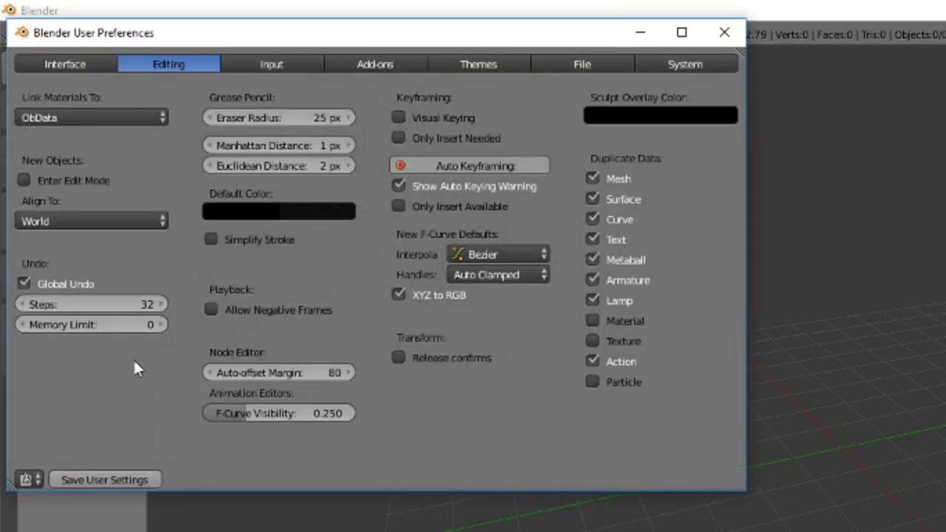
pyautogui.click(376, 64)
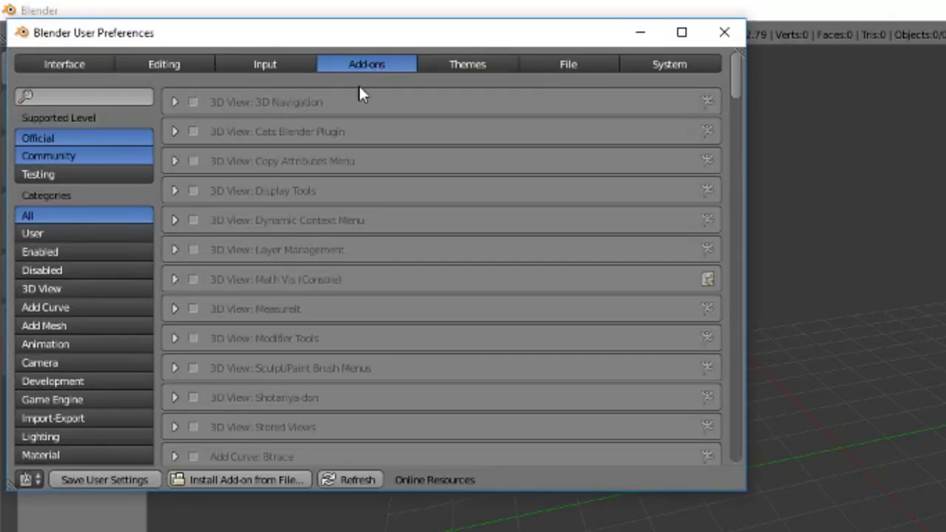
pyautogui.click(230, 481)
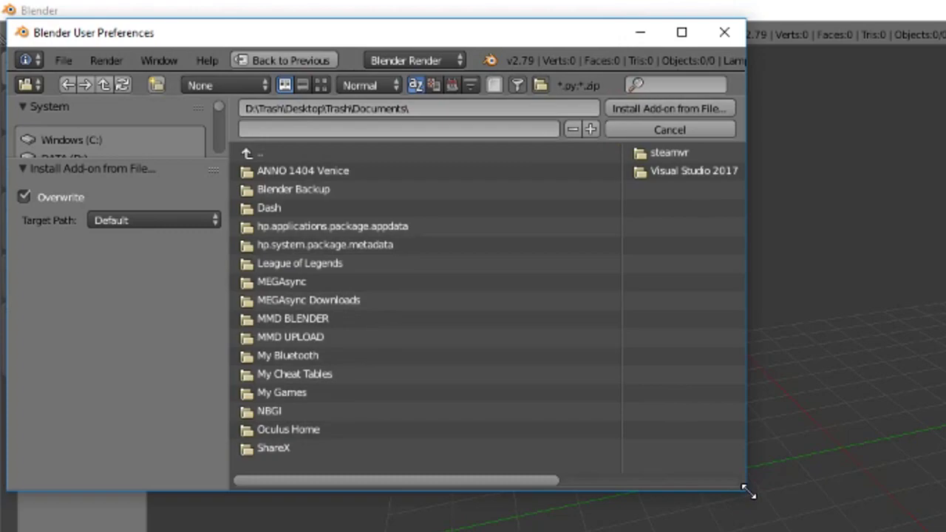
pyautogui.moveTo(748, 492); pyautogui.dragTo(945, 531)
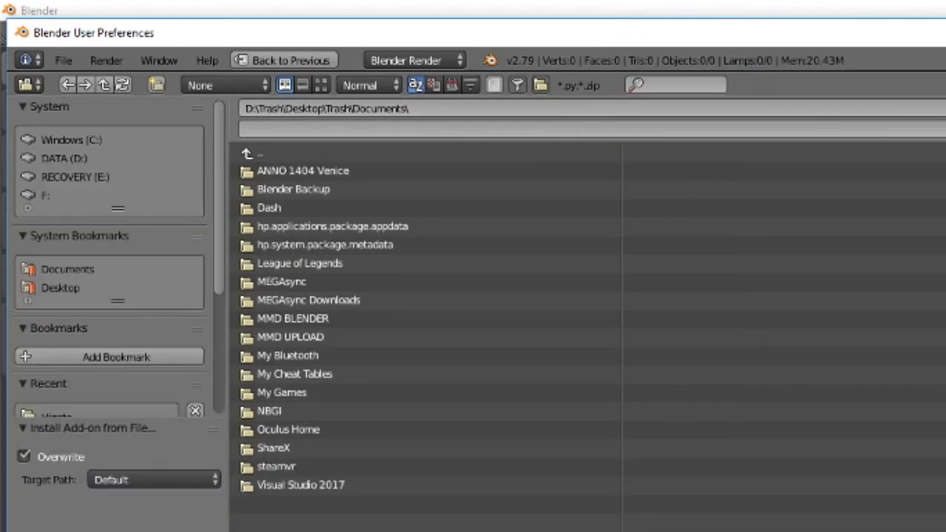
pyautogui.click(422, 107)
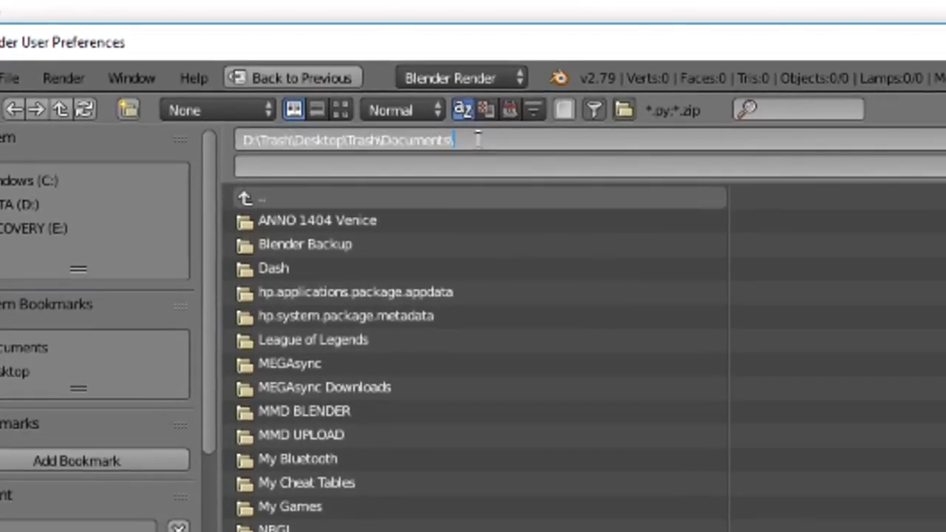
pyautogui.moveTo(457, 136); pyautogui.dragTo(348, 124)
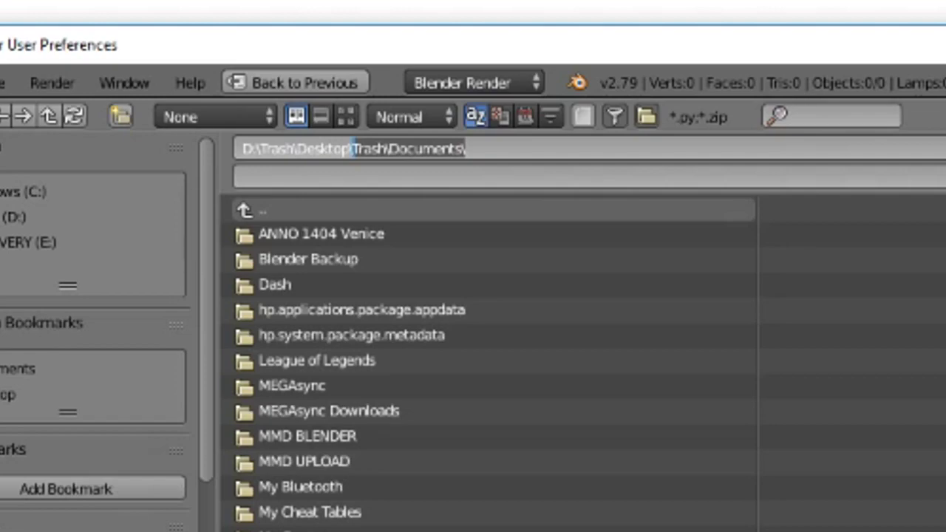
pyautogui.press('Delete')
pyautogui.press('Delete')
pyautogui.press('Delete')
pyautogui.press('Delete')
pyautogui.press('Delete')
pyautogui.press('Delete')
pyautogui.press('Delete')
pyautogui.press('Delete')
pyautogui.press('Delete')
pyautogui.press('Delete')
pyautogui.press('Delete')
pyautogui.press('Delete')
pyautogui.press('Delete')
pyautogui.press('Delete')
pyautogui.press('Delete')
pyautogui.press('Delete')
pyautogui.press('Return')
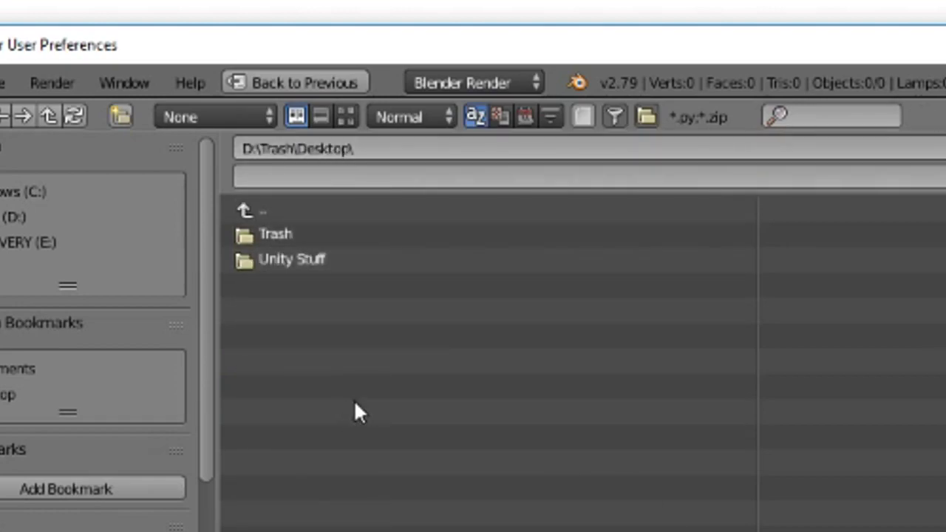
pyautogui.moveTo(65, 413); pyautogui.dragTo(14, 403)
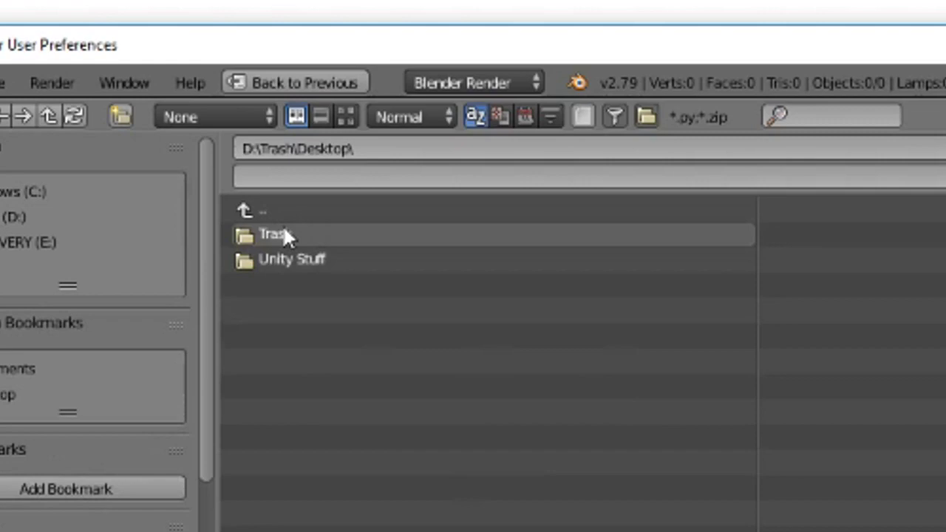
pyautogui.click(291, 260)
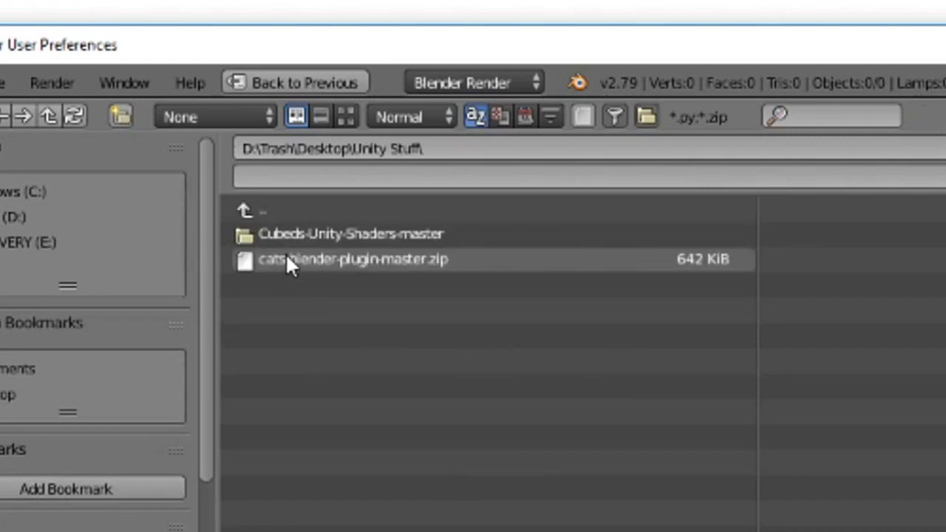
pyautogui.click(285, 266)
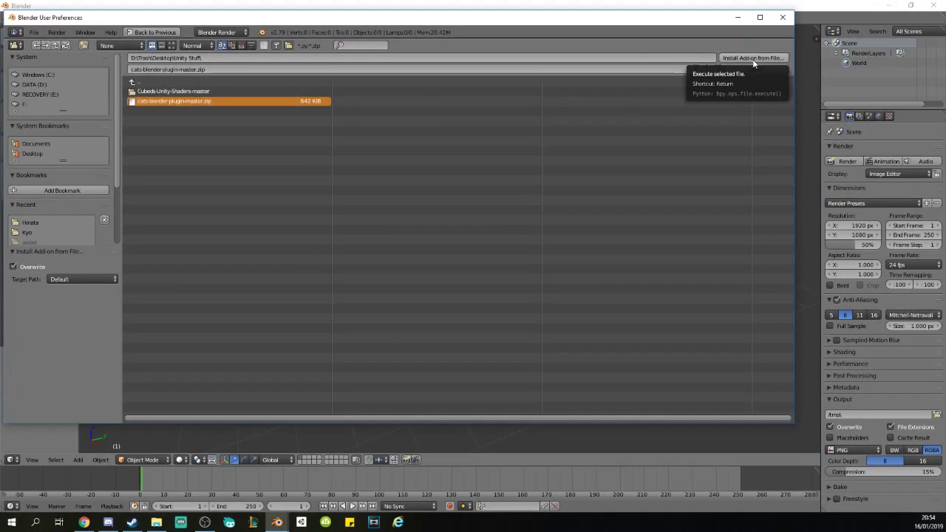
pyautogui.click(753, 59)
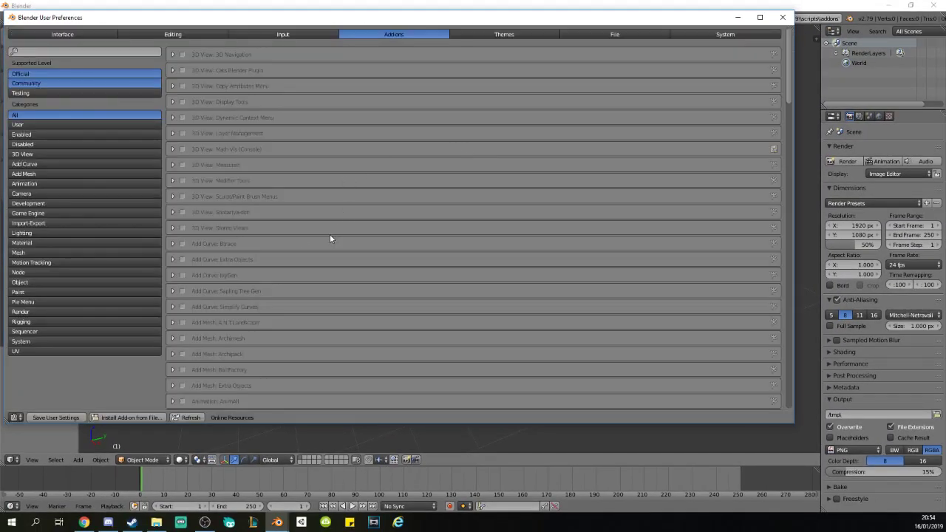
# Search the add-ons for 'cats' and enable 3D View: Cats Blender Plugin.
pyautogui.click(58, 53)
pyautogui.write('cats')
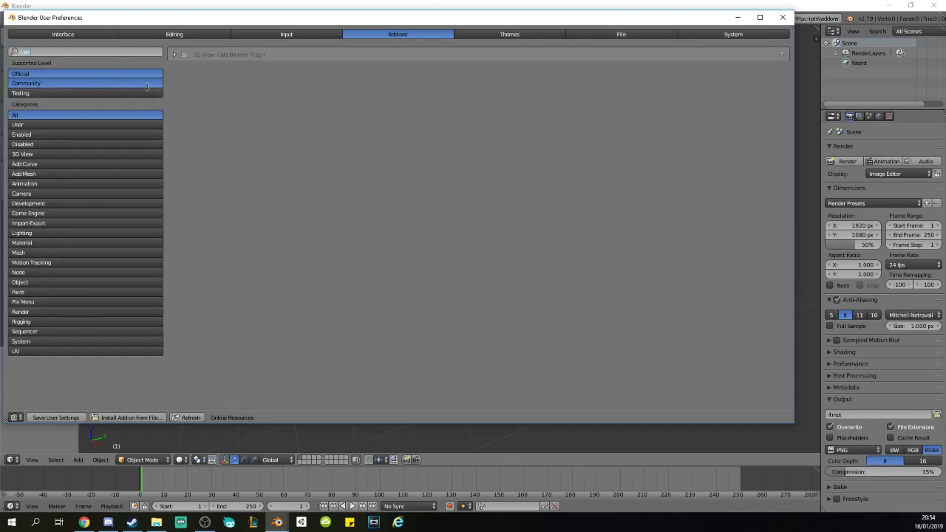
pyautogui.press('Return')
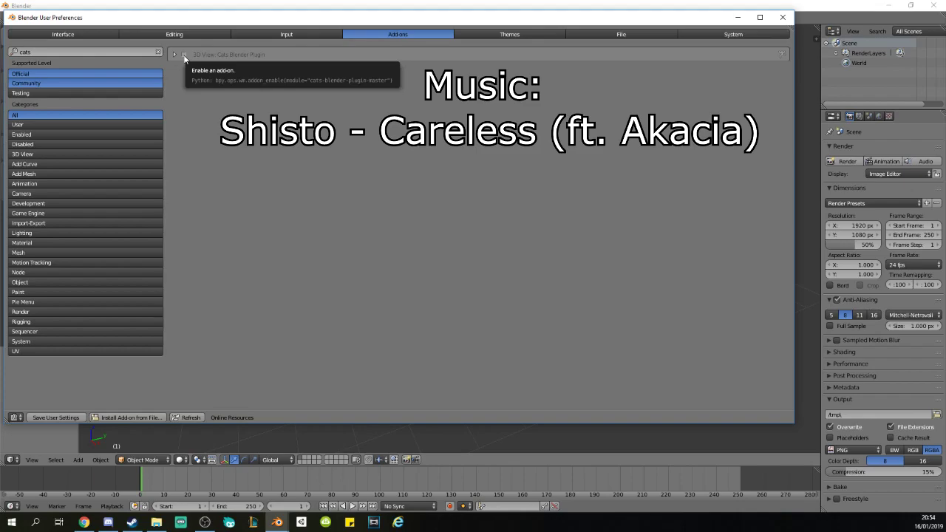
pyautogui.click(184, 57)
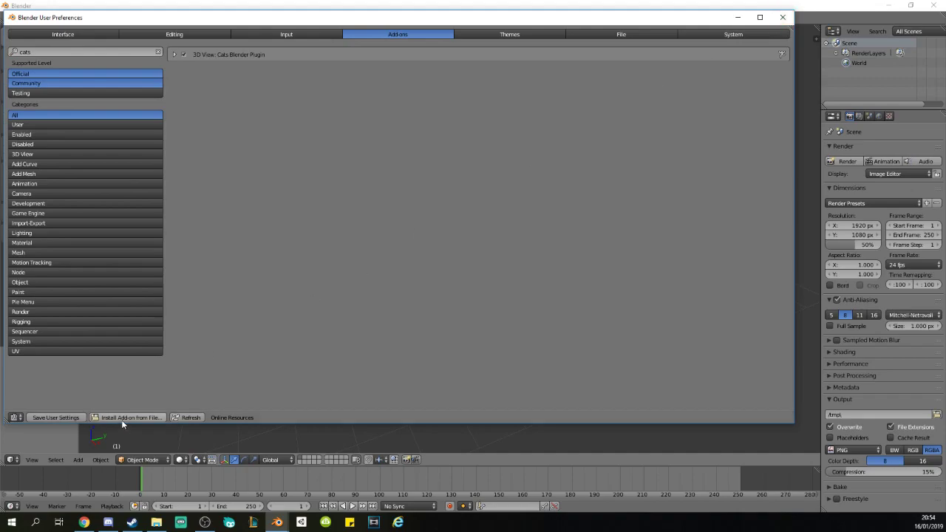
# Save the user settings, close Preferences and show the CATS tools in the tool shelf.
pyautogui.click(59, 418)
pyautogui.click(783, 16)
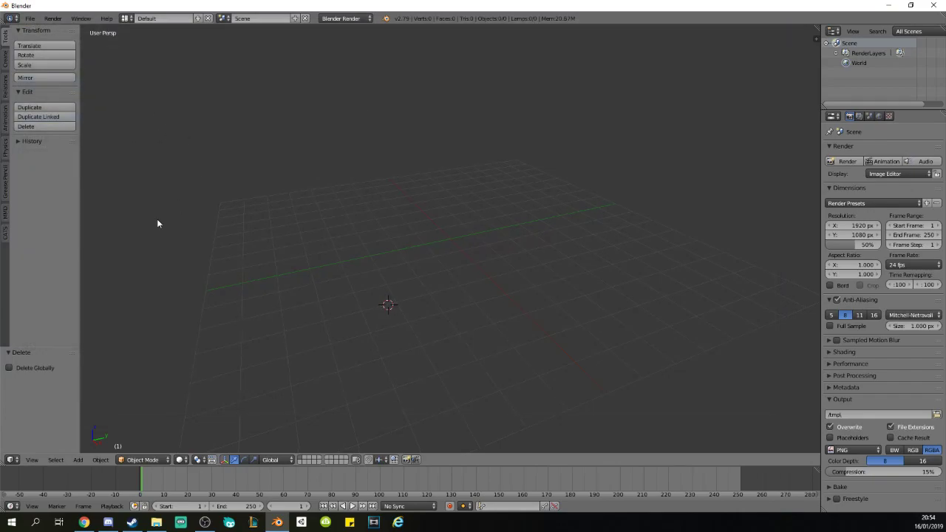
pyautogui.click(4, 235)
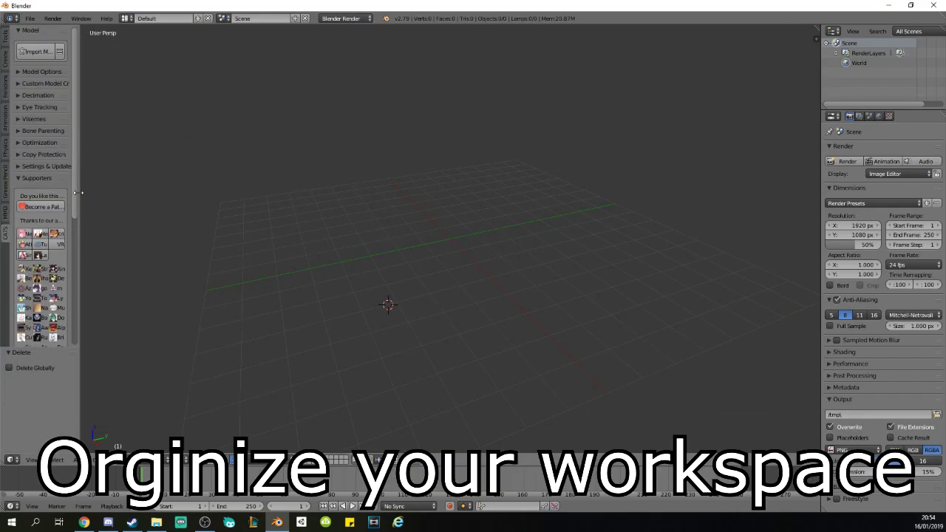
# Widen the tool shelf and the Outliner/Properties area, and make the Outliner taller.
pyautogui.moveTo(80, 193); pyautogui.dragTo(121, 193)
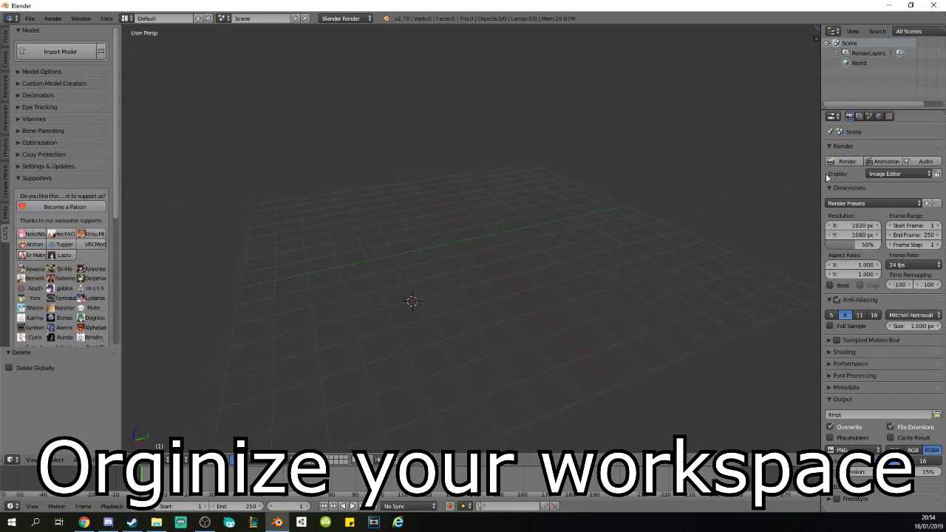
pyautogui.moveTo(819, 177); pyautogui.dragTo(692, 183)
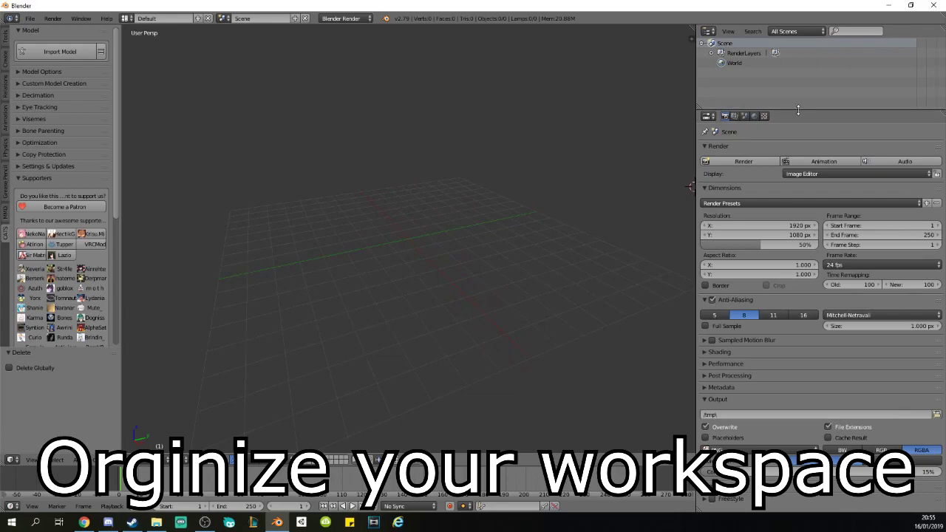
pyautogui.moveTo(797, 112); pyautogui.dragTo(797, 191)
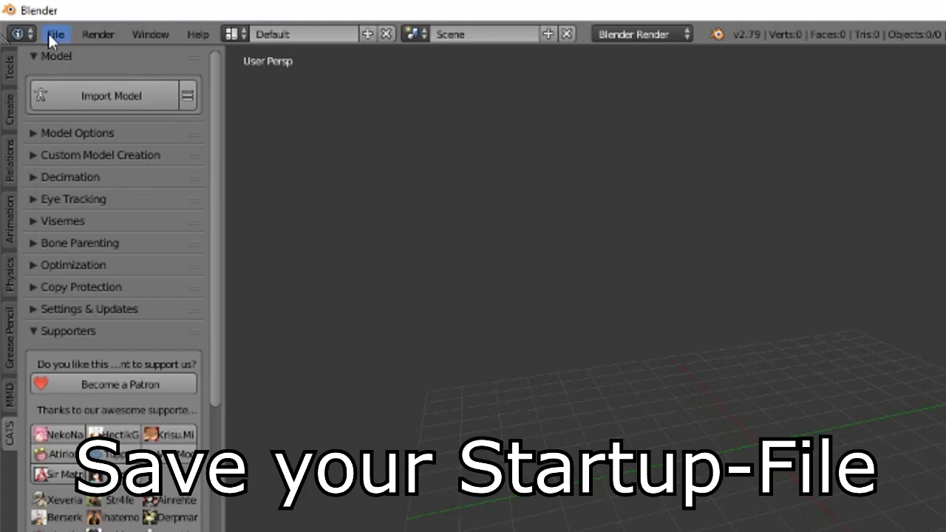
# Save the CATS workspace layout as the startup file, confirming the overwrite.
pyautogui.click(49, 32)
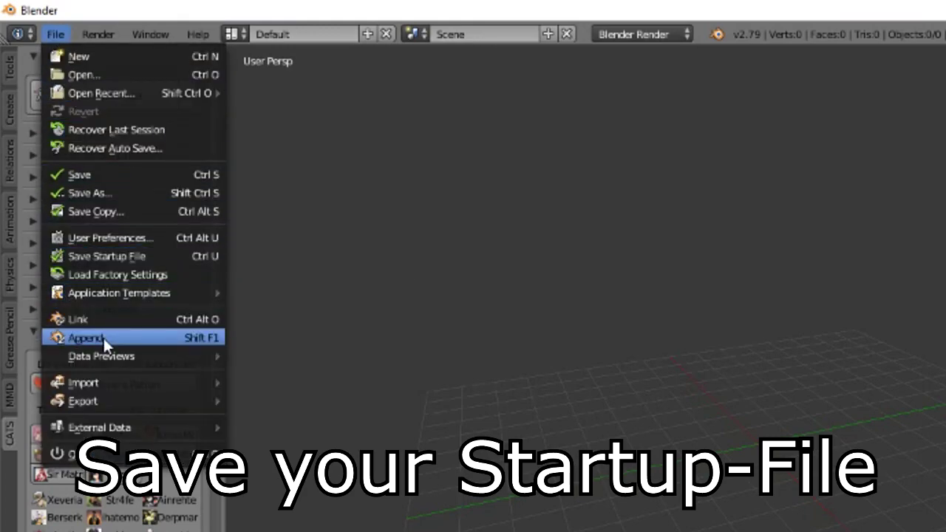
pyautogui.click(118, 258)
pyautogui.click(121, 263)
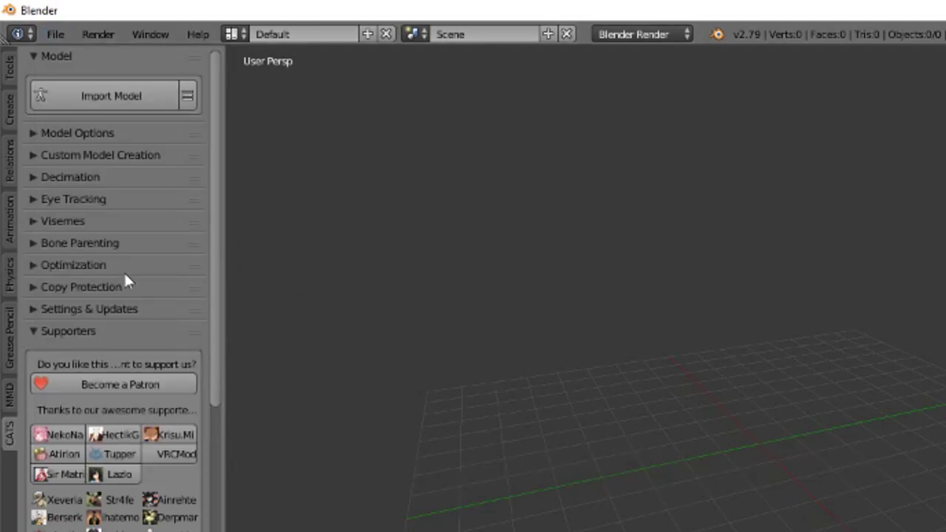
pyautogui.click(53, 35)
pyautogui.click(144, 271)
pyautogui.click(135, 239)
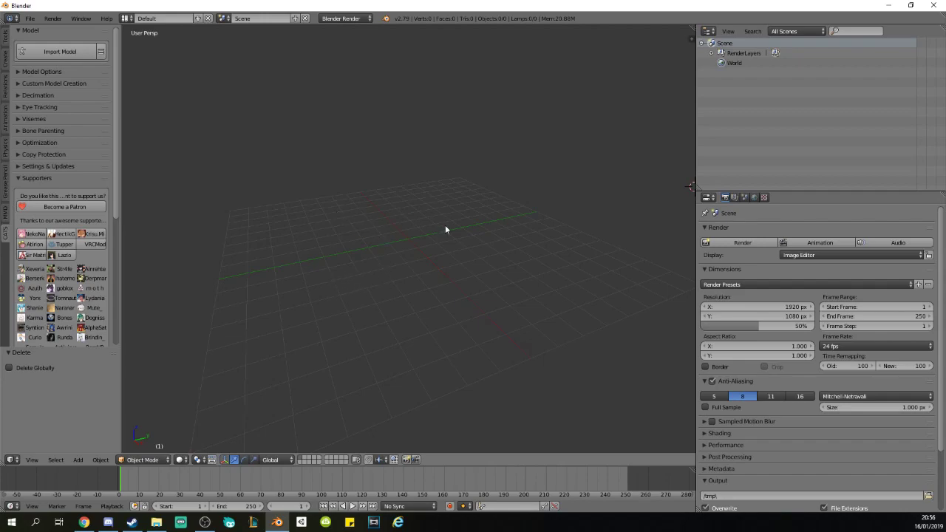
pyautogui.moveTo(446, 227); pyautogui.dragTo(450, 288, button='middle')
# Import Kyo.pmx from the MMD BLENDER > Kyo folder through CATS Import Model.
pyautogui.click(54, 52)
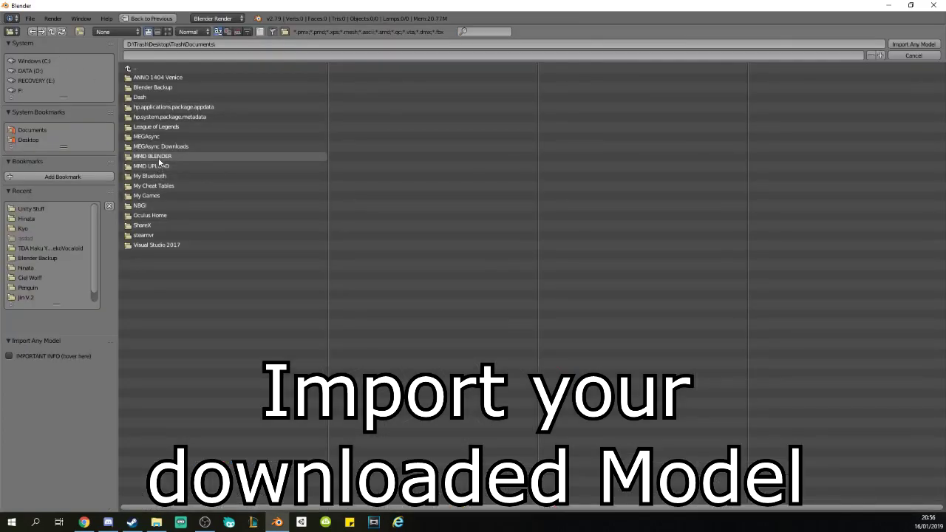
pyautogui.click(159, 157)
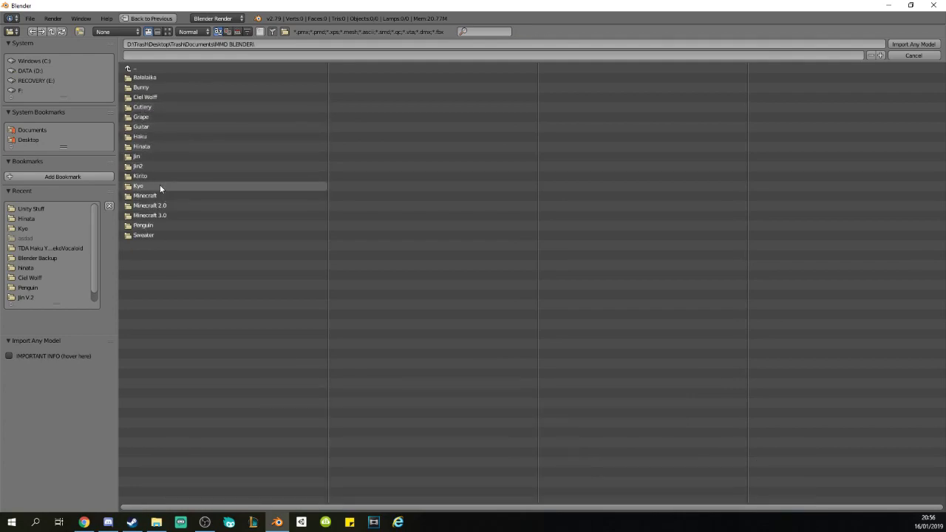
pyautogui.click(160, 185)
pyautogui.click(145, 78)
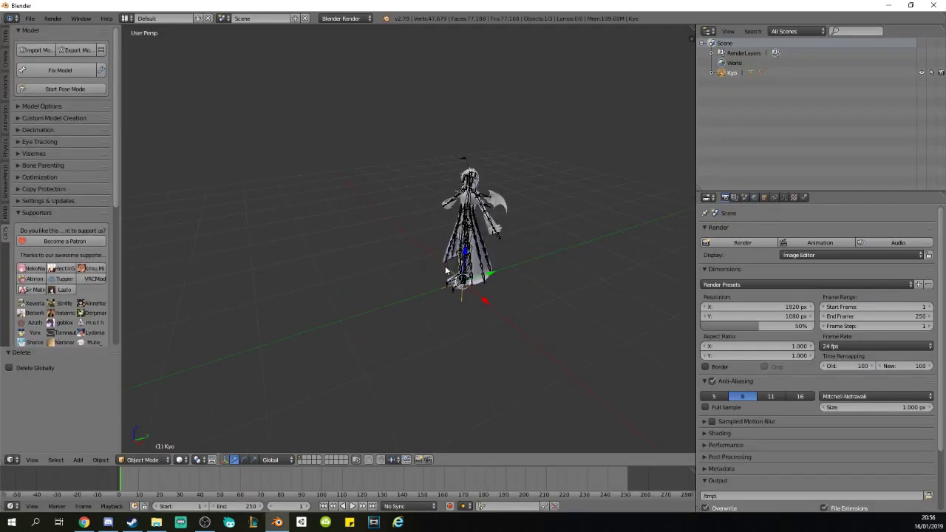
pyautogui.moveTo(515, 299)
pyautogui.mouseDown(button='middle')
pyautogui.moveTo(492, 296)
pyautogui.moveTo(517, 286)
pyautogui.mouseUp(button='middle')
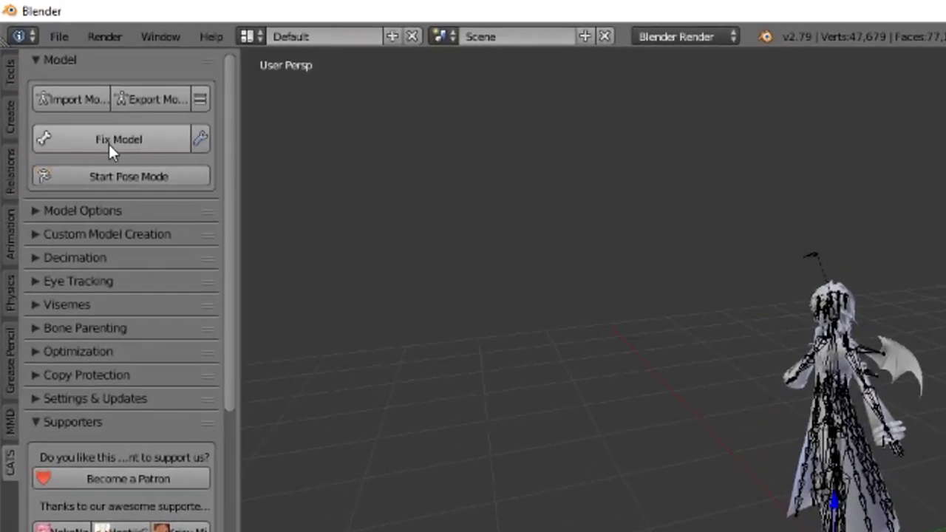
pyautogui.click(54, 71)
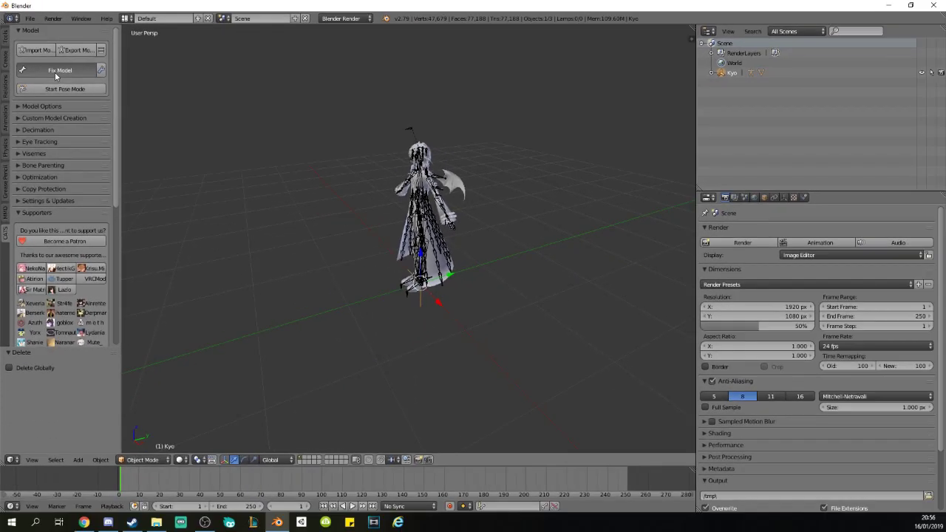
# Run CATS Fix Model on Kyo, then orbit and zoom to inspect the textured T-pose character.
pyautogui.click(54, 73)
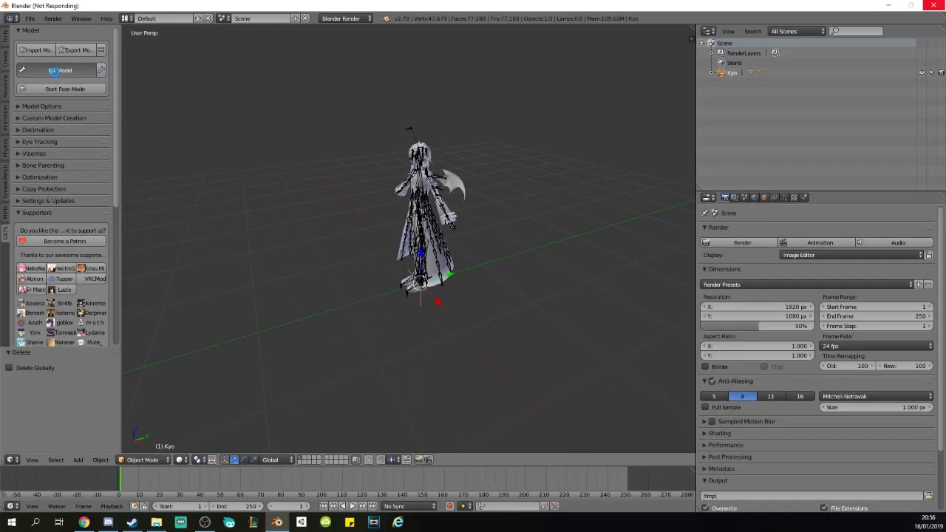
pyautogui.scroll(3, 336, 241)
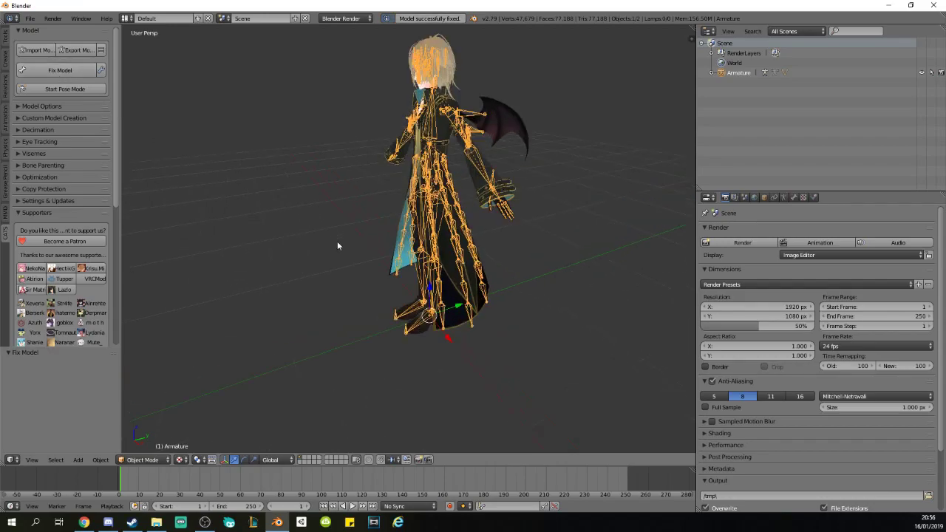
pyautogui.moveTo(337, 241); pyautogui.dragTo(375, 235, button='middle')
pyautogui.scroll(2, 332, 268)
pyautogui.moveTo(332, 268); pyautogui.dragTo(503, 249, button='middle')
pyautogui.scroll(2, 520, 273)
pyautogui.scroll(3, 481, 251)
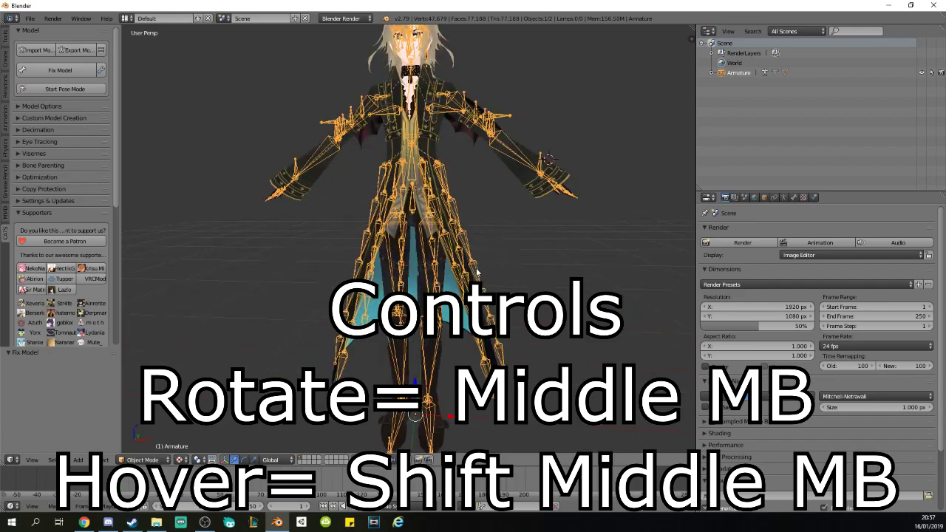
pyautogui.scroll(-3, 481, 259)
pyautogui.scroll(3, 476, 274)
pyautogui.scroll(-3, 476, 274)
pyautogui.scroll(3, 477, 276)
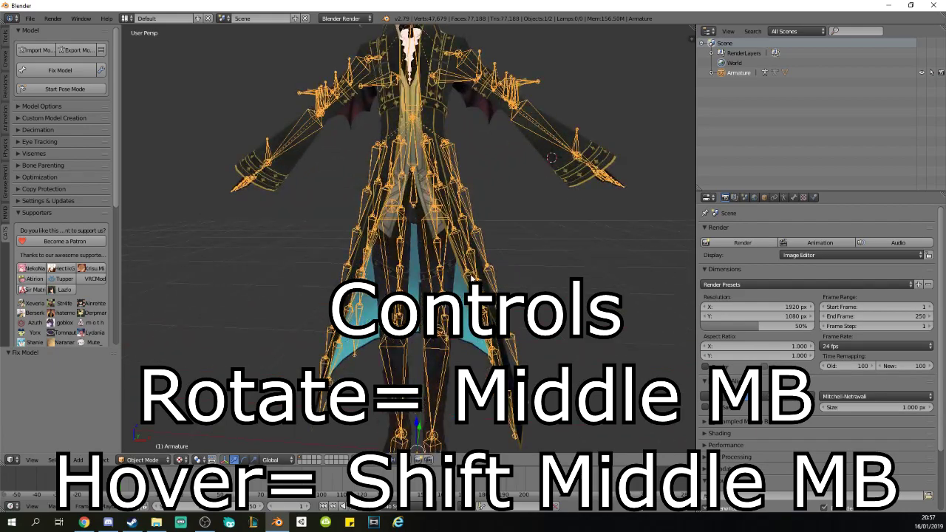
pyautogui.scroll(-3, 478, 278)
pyautogui.scroll(-1, 482, 282)
pyautogui.scroll(3, 483, 282)
pyautogui.scroll(-1, 487, 279)
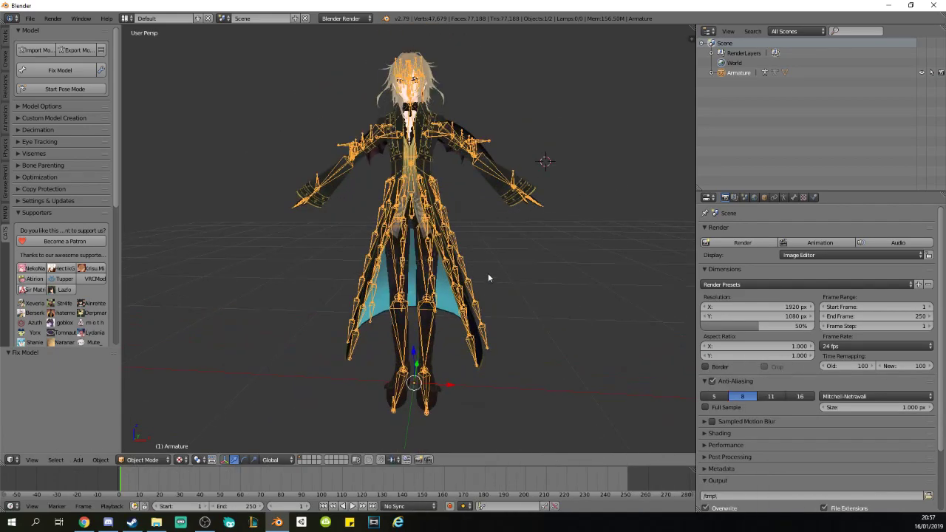
pyautogui.scroll(-3, 482, 220)
pyautogui.scroll(8, 483, 313)
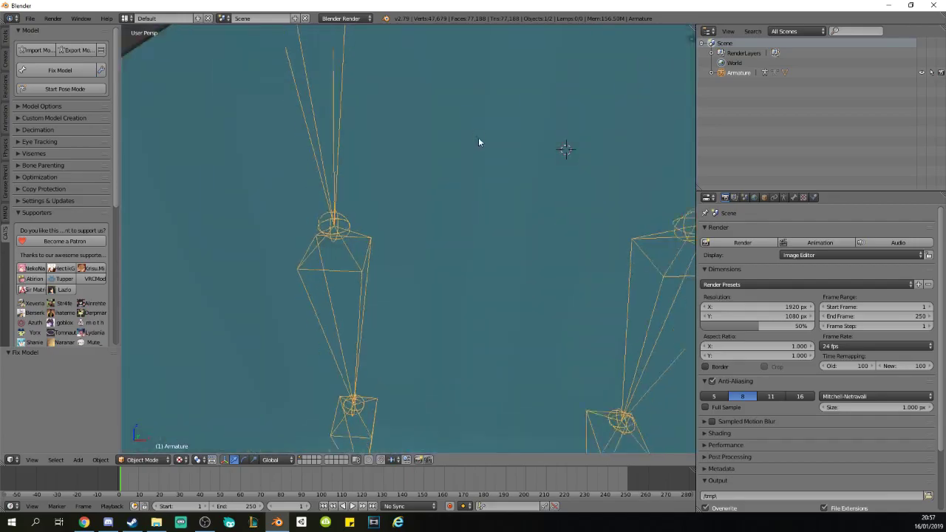
pyautogui.scroll(-8, 480, 141)
pyautogui.scroll(1, 483, 268)
pyautogui.scroll(7, 470, 231)
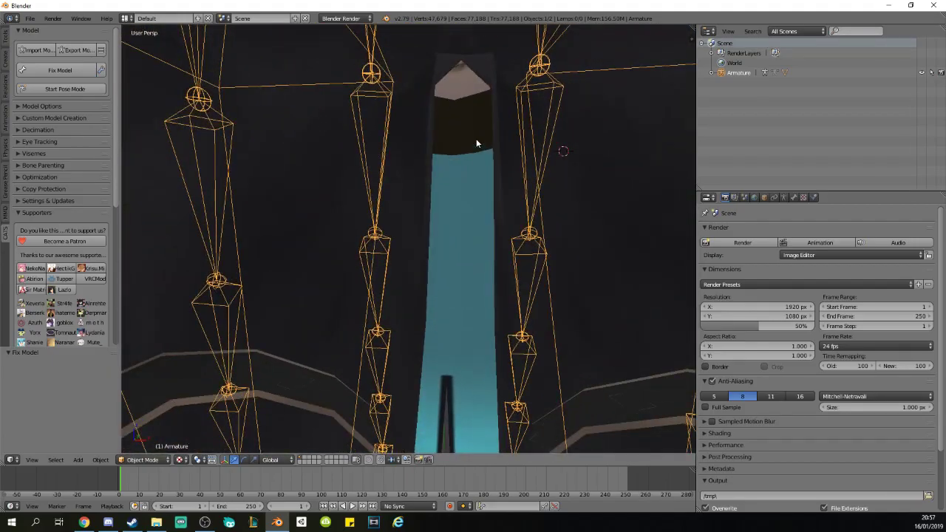
pyautogui.scroll(-3, 476, 163)
pyautogui.scroll(-5, 476, 181)
pyautogui.keyDown('shift'); pyautogui.moveTo(478, 177); pyautogui.dragTo(477, 270, button='middle'); pyautogui.keyUp('shift')
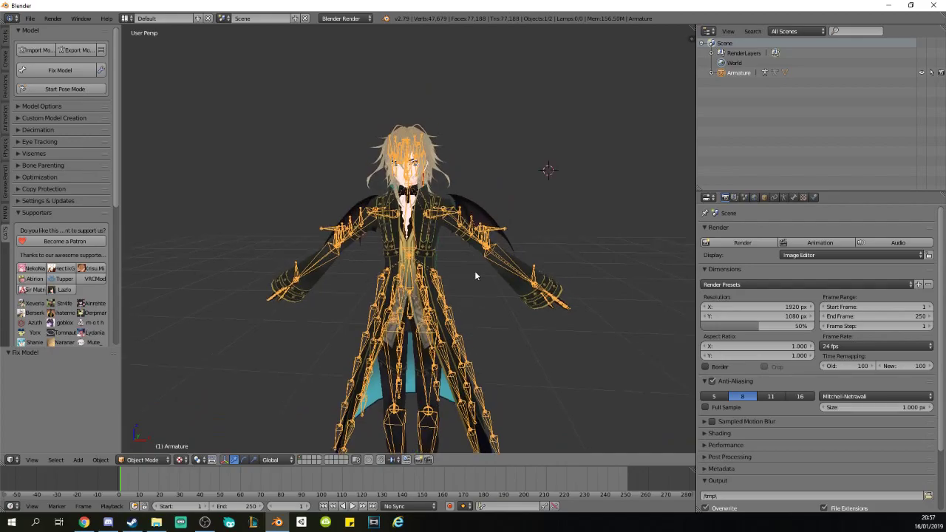
pyautogui.scroll(-1, 618, 243)
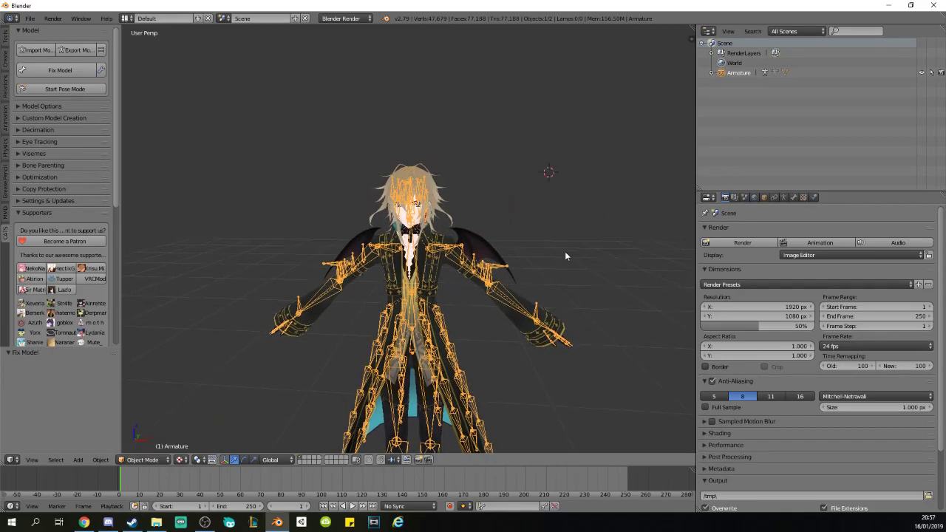
pyautogui.scroll(8, 565, 251)
pyautogui.scroll(-6, 555, 241)
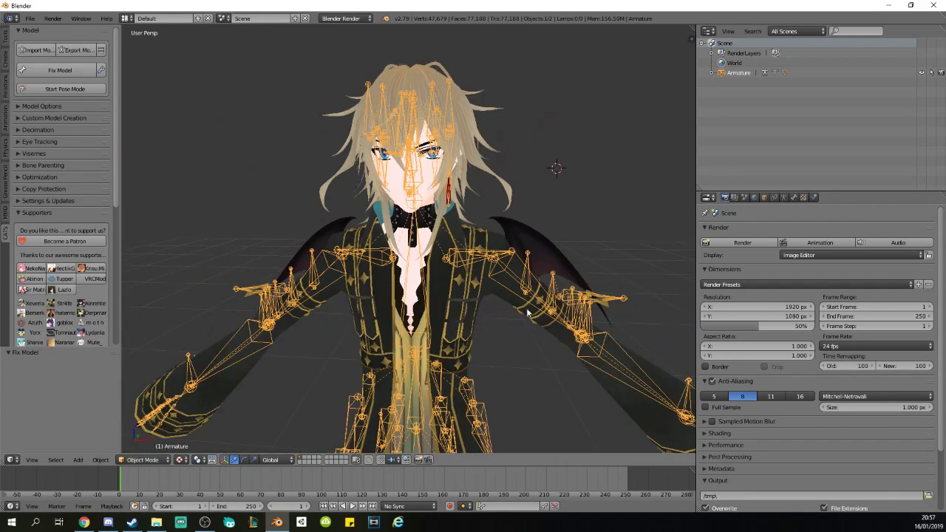
pyautogui.scroll(2, 527, 235)
pyautogui.scroll(-3, 525, 256)
pyautogui.keyDown('shift'); pyautogui.moveTo(526, 256); pyautogui.dragTo(525, 269, button='middle'); pyautogui.keyUp('shift')
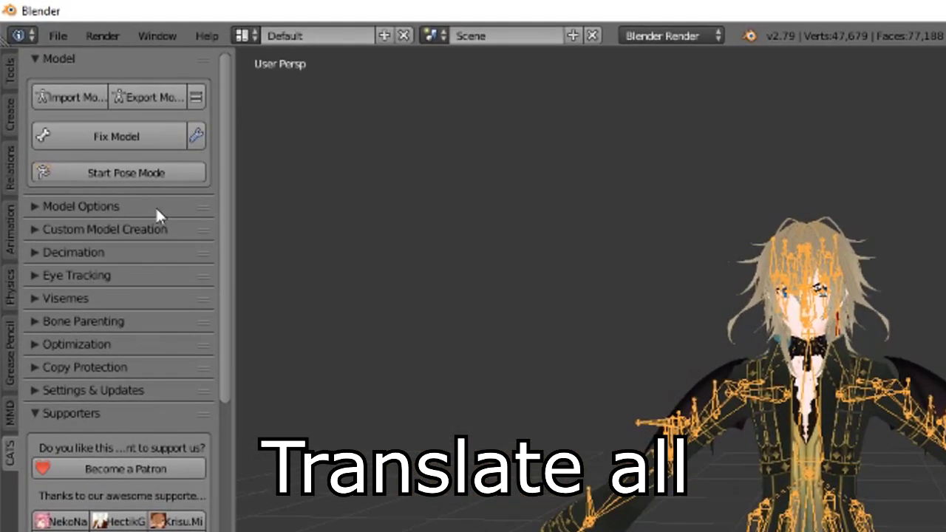
# Expand Armature, Armature (Kyo) and Hips in the Outliner to list Spine and the leg bones.
pyautogui.click(155, 206)
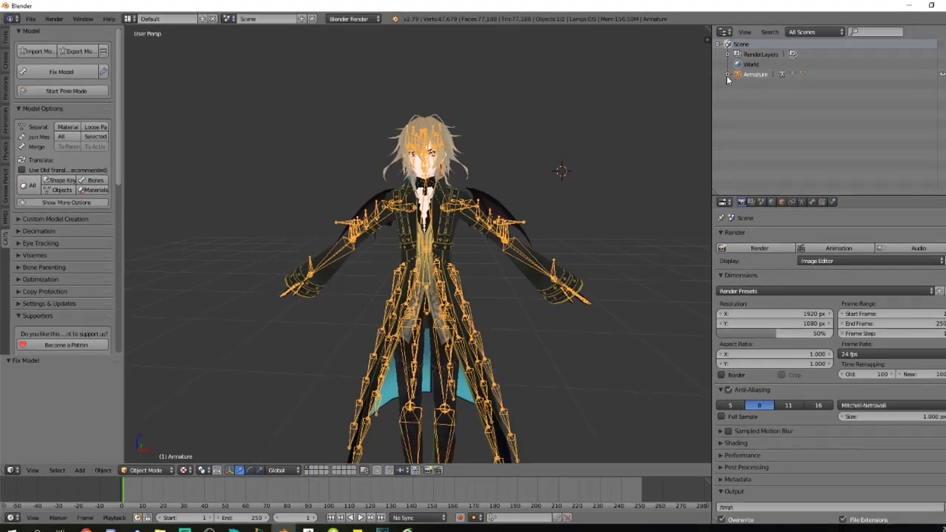
pyautogui.click(829, 84)
pyautogui.click(841, 107)
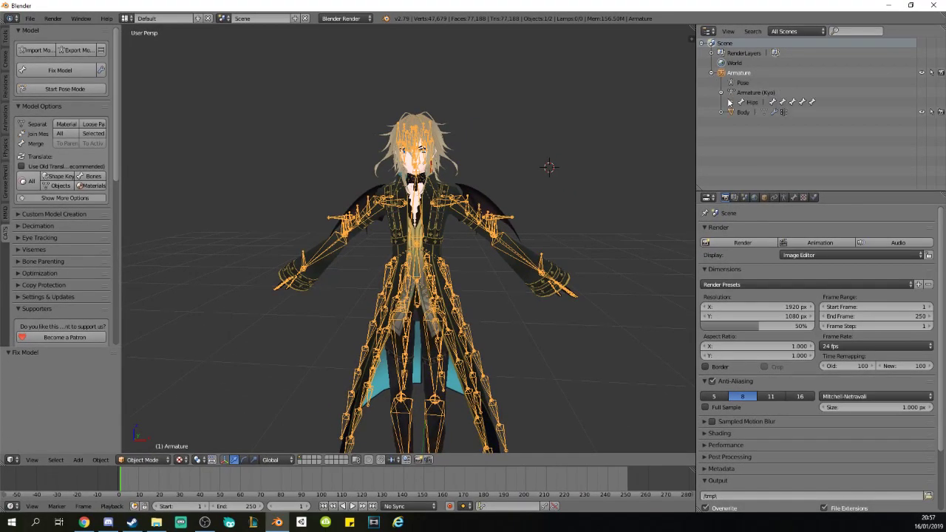
pyautogui.click(731, 102)
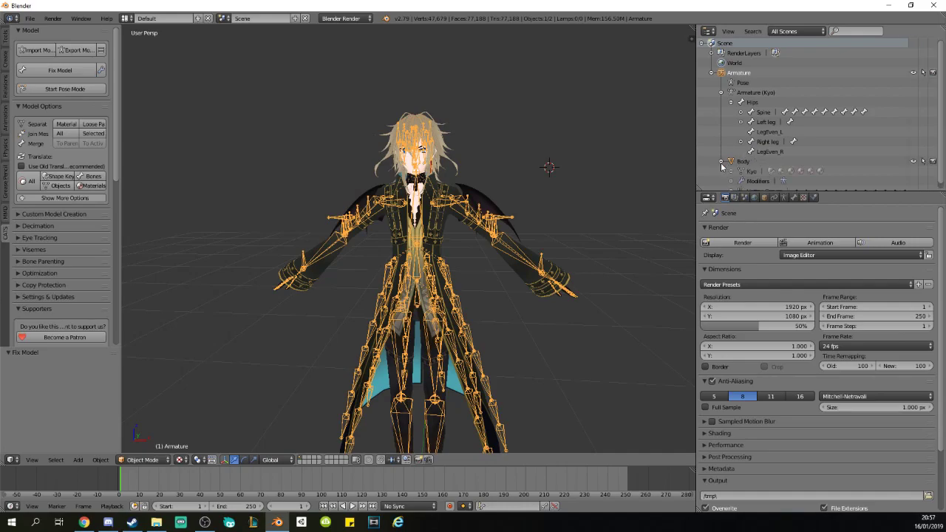
pyautogui.scroll(-1, 724, 163)
pyautogui.scroll(1, 723, 161)
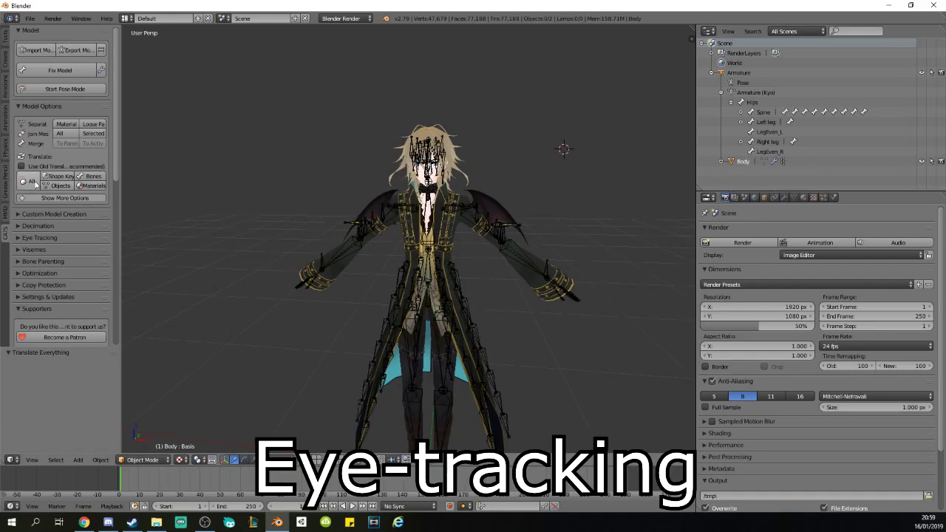
pyautogui.click(42, 109)
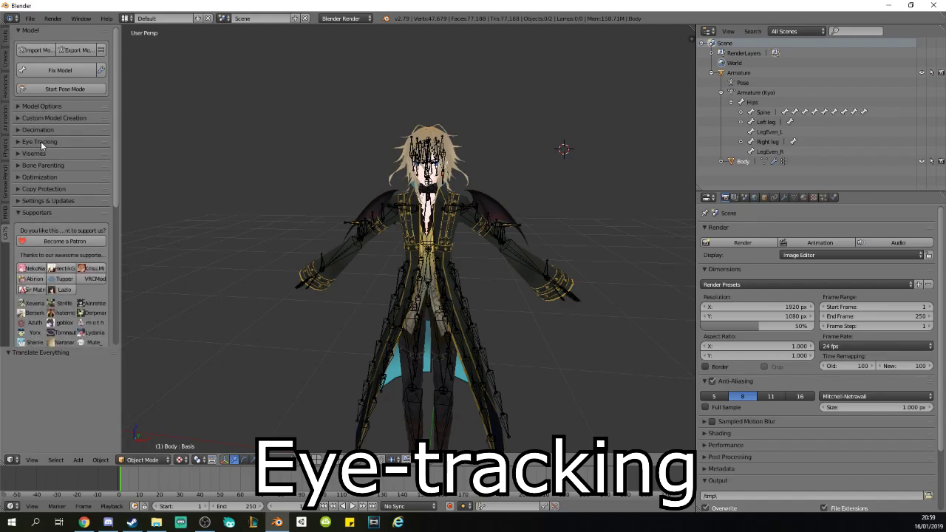
# Create eye tracking with Head, Eye_L and Eye_R bones, keeping blinking and eye movement on.
pyautogui.click(42, 142)
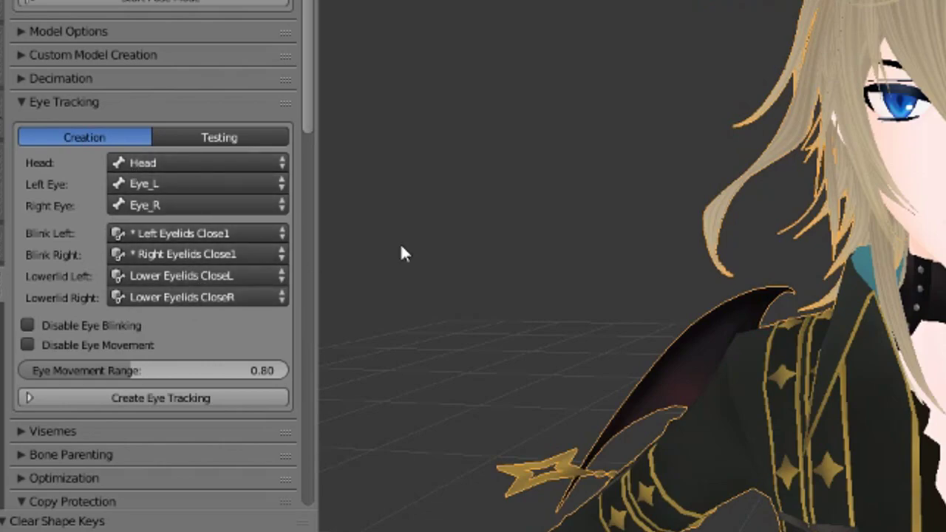
pyautogui.click(150, 163)
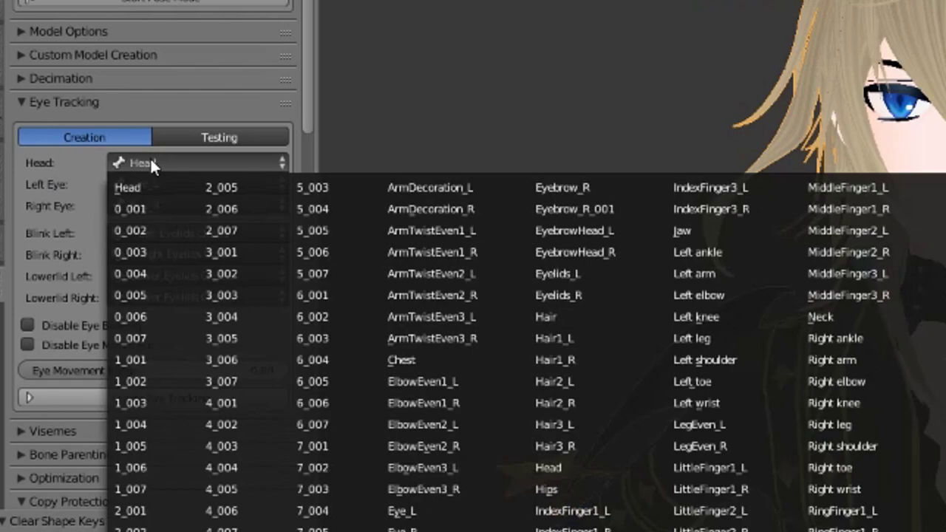
pyautogui.click(147, 158)
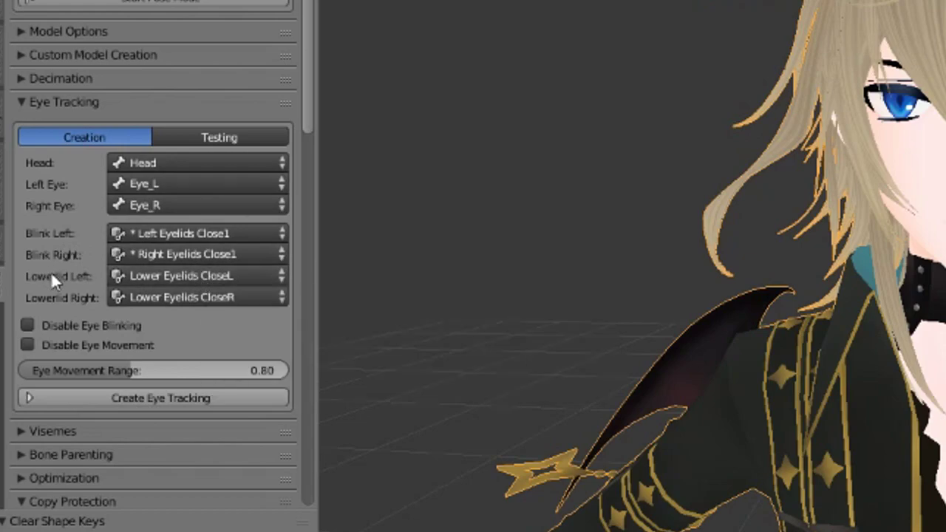
pyautogui.click(68, 326)
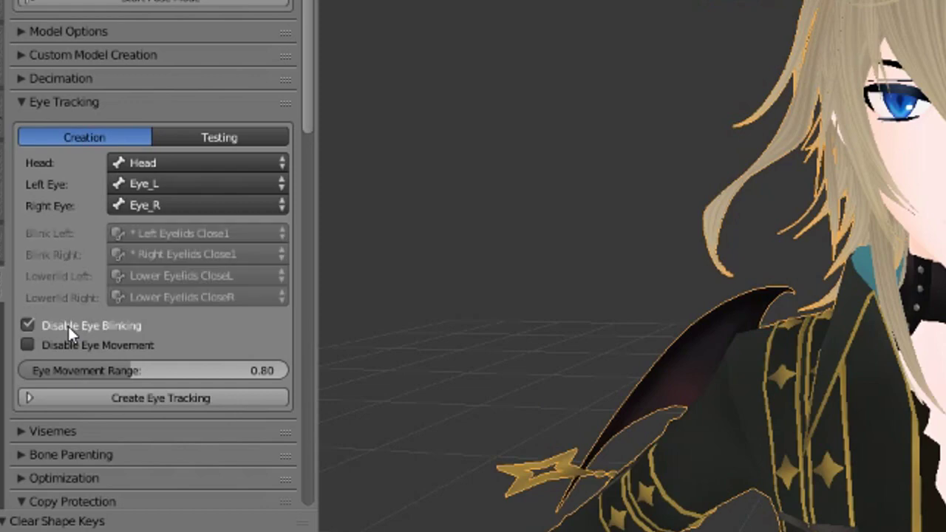
pyautogui.click(68, 326)
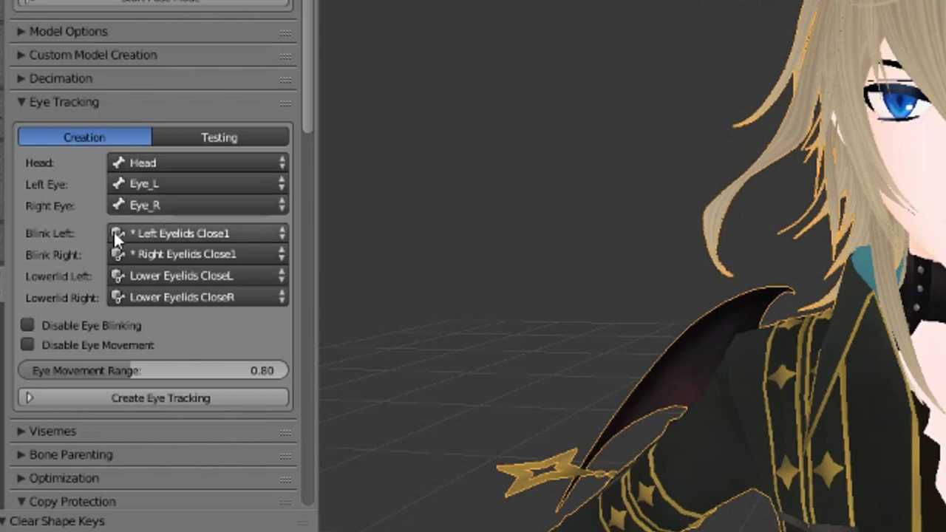
pyautogui.click(77, 346)
pyautogui.click(80, 325)
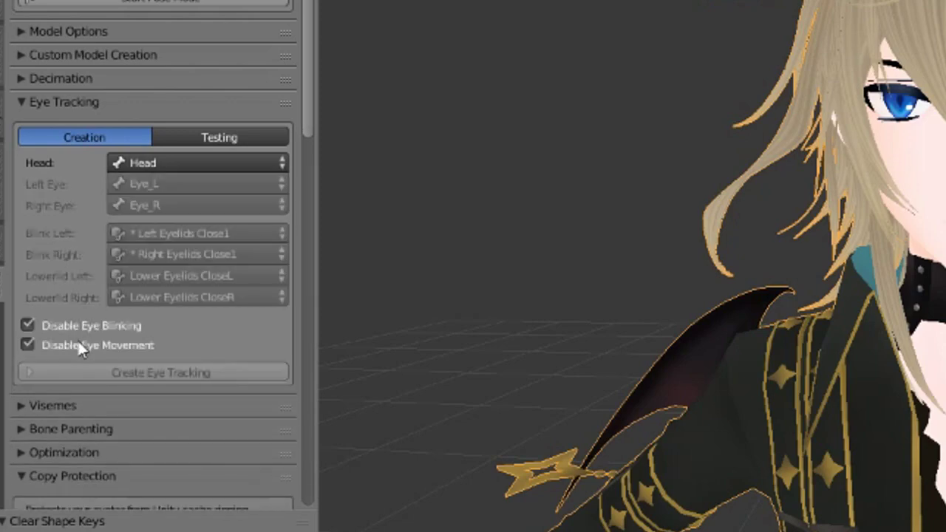
pyautogui.click(85, 345)
pyautogui.click(84, 325)
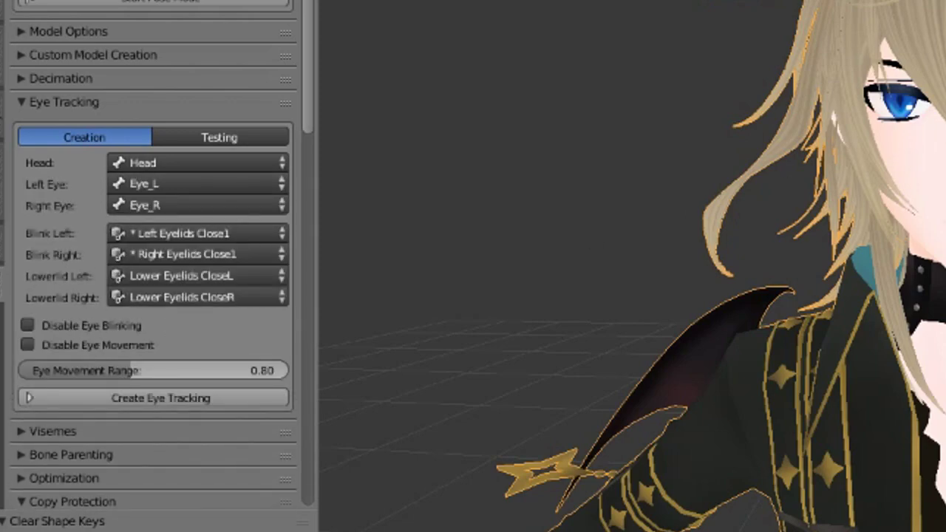
pyautogui.moveTo(473, 303); pyautogui.dragTo(373, 290, button='middle')
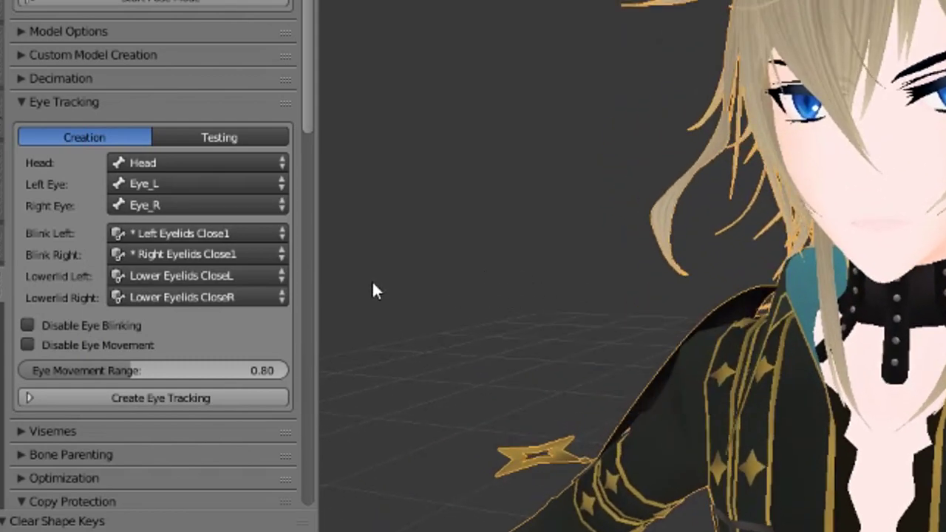
pyautogui.click(145, 401)
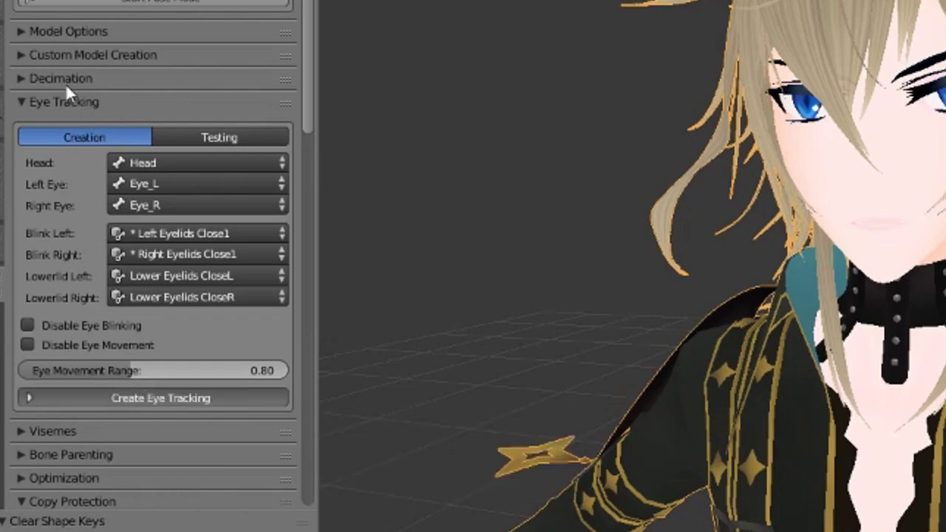
# Set the AA viseme to Ah+ and the OH viseme to Oh.
pyautogui.click(77, 100)
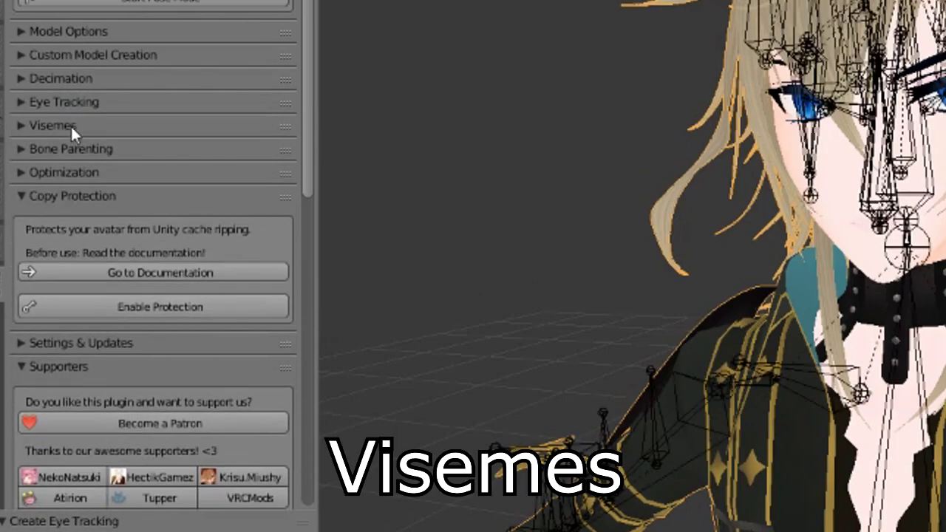
pyautogui.click(68, 127)
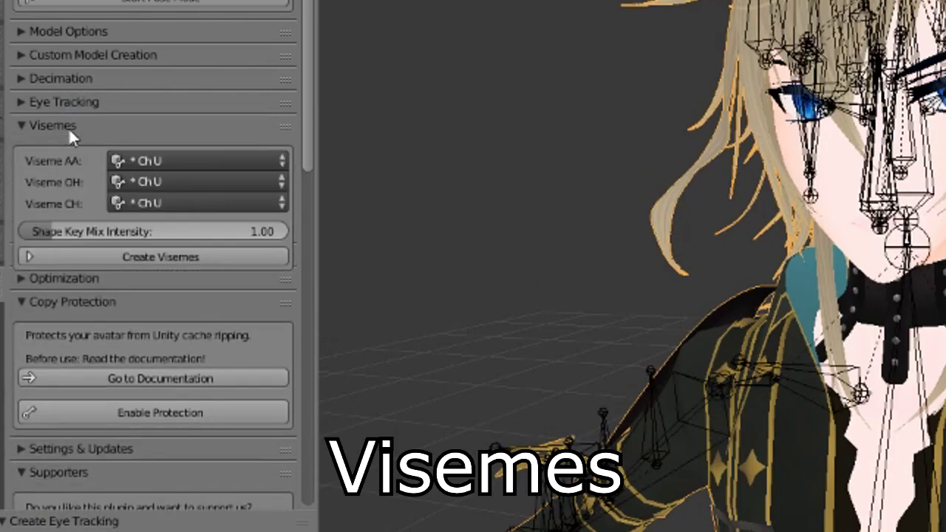
pyautogui.click(164, 162)
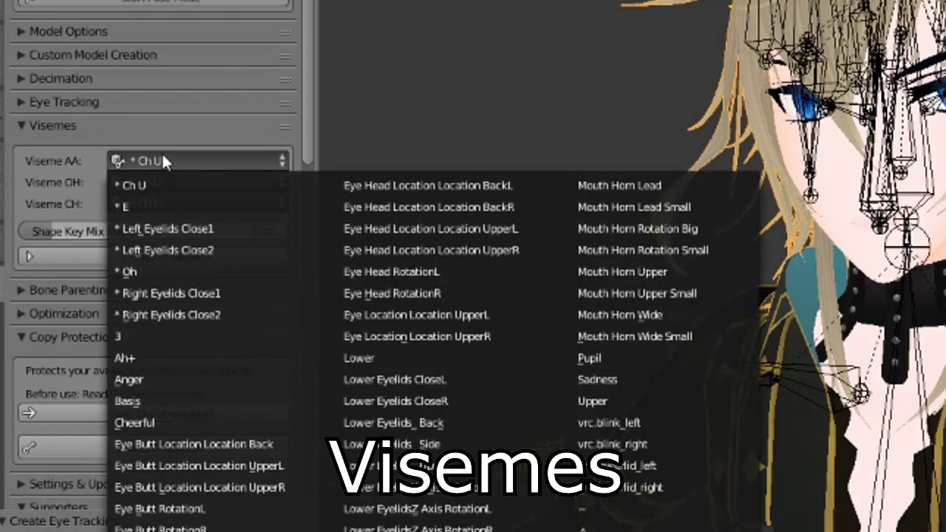
pyautogui.click(164, 160)
pyautogui.click(164, 160)
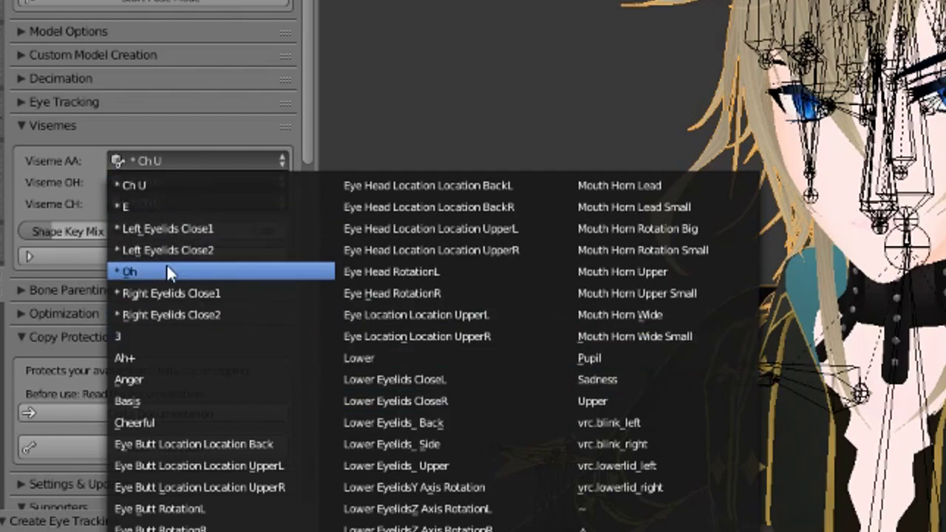
pyautogui.click(77, 179)
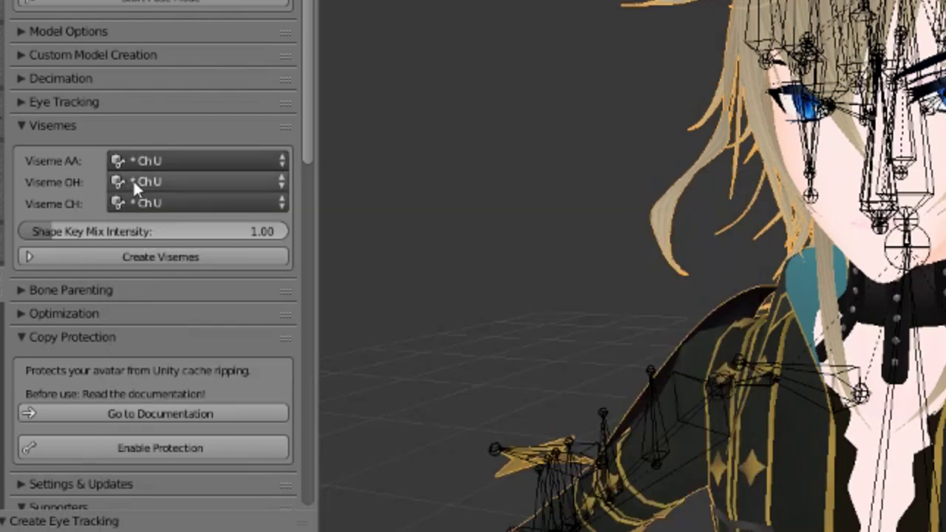
pyautogui.click(132, 179)
pyautogui.click(133, 292)
pyautogui.click(154, 160)
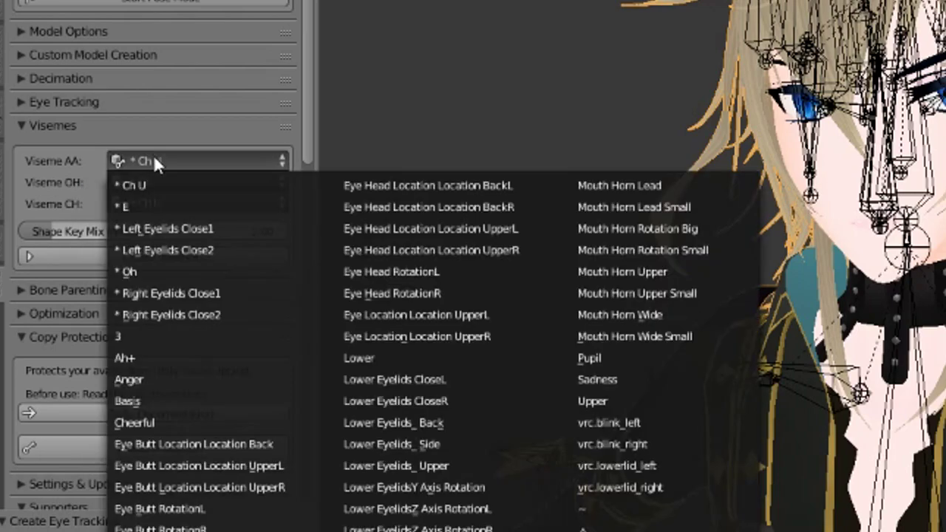
pyautogui.click(153, 157)
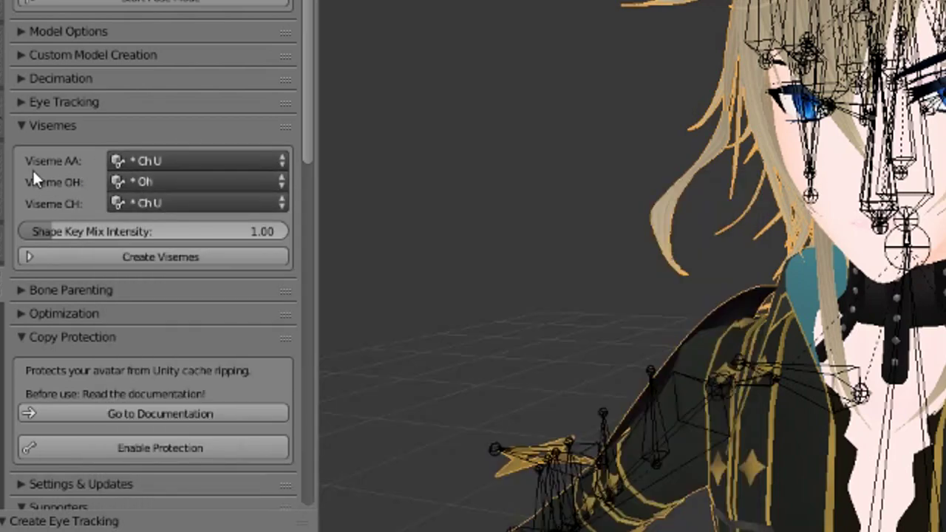
pyautogui.click(176, 153)
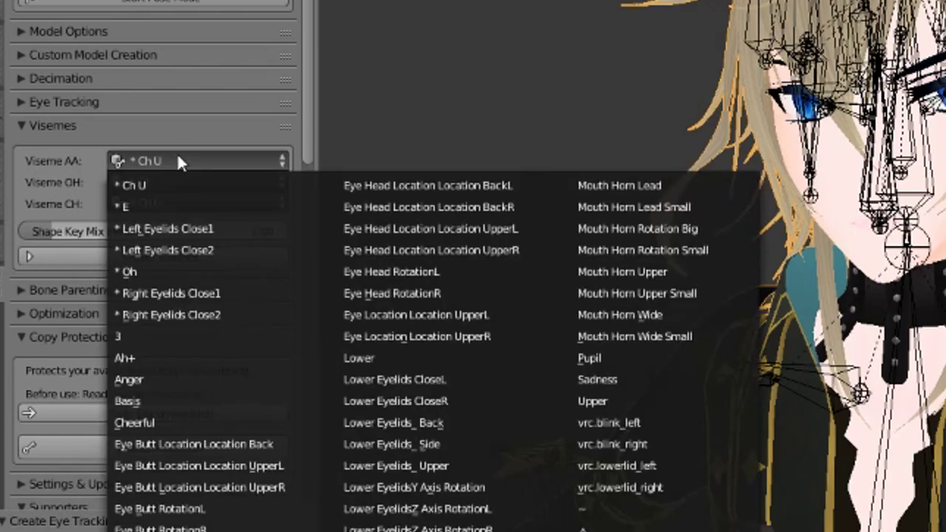
pyautogui.click(187, 357)
# Keep Ch U for the CH viseme and create the visemes at 1.00 intensity.
pyautogui.click(159, 203)
pyautogui.click(161, 226)
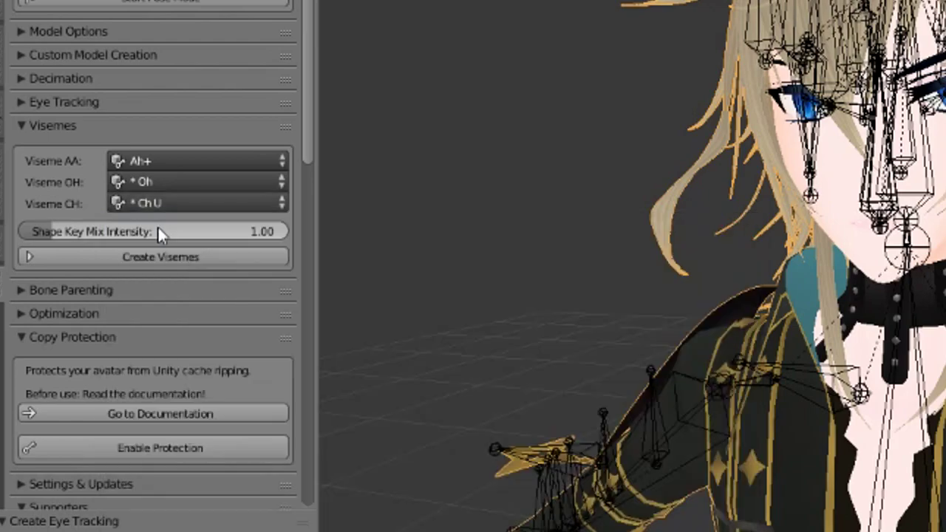
pyautogui.click(169, 161)
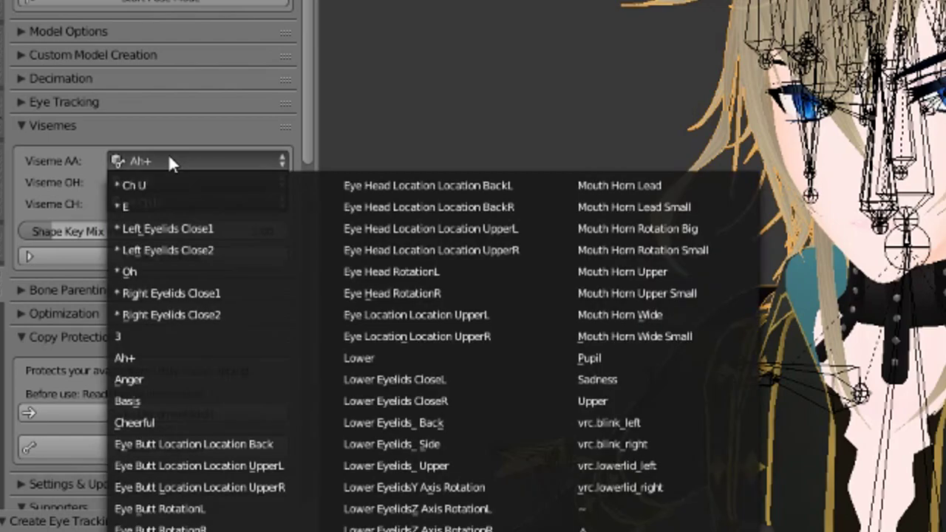
pyautogui.click(169, 161)
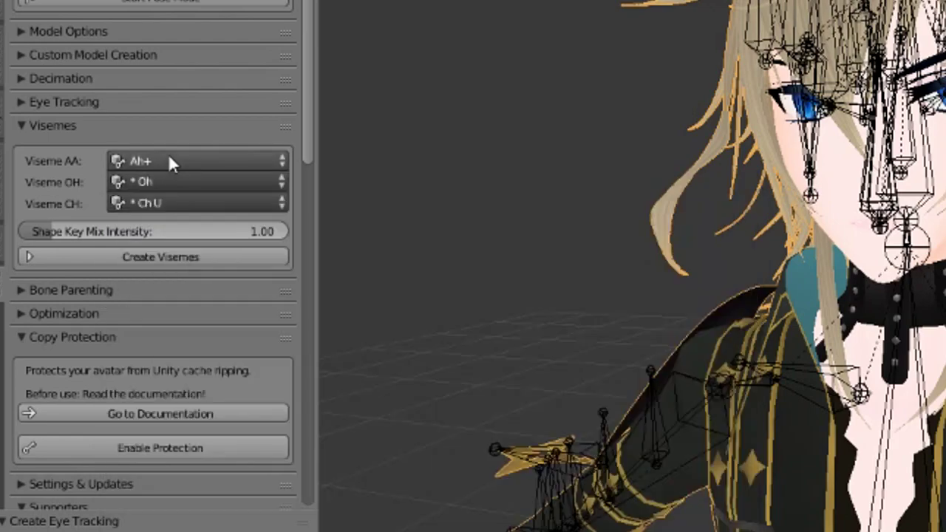
pyautogui.click(162, 255)
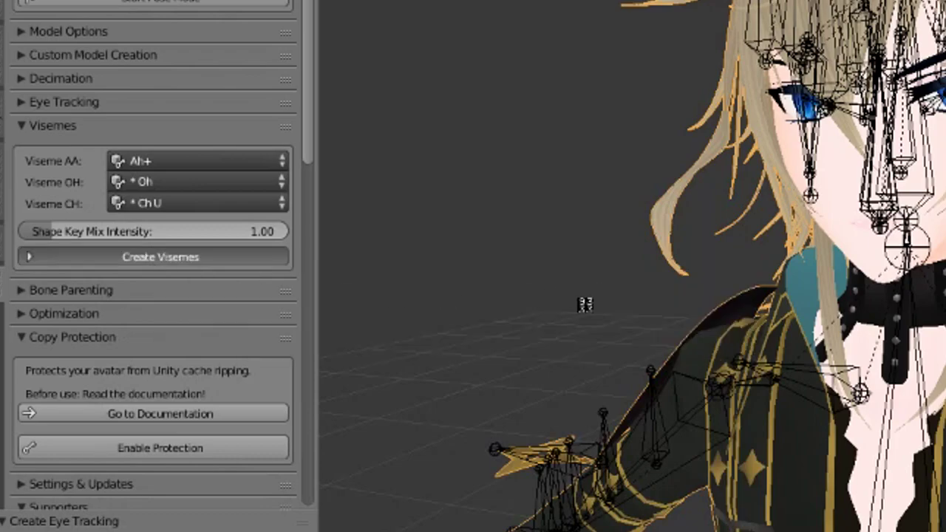
pyautogui.click(59, 122)
# Parent the Hair (7 bones) group using CATS Bone Parenting.
pyautogui.click(71, 149)
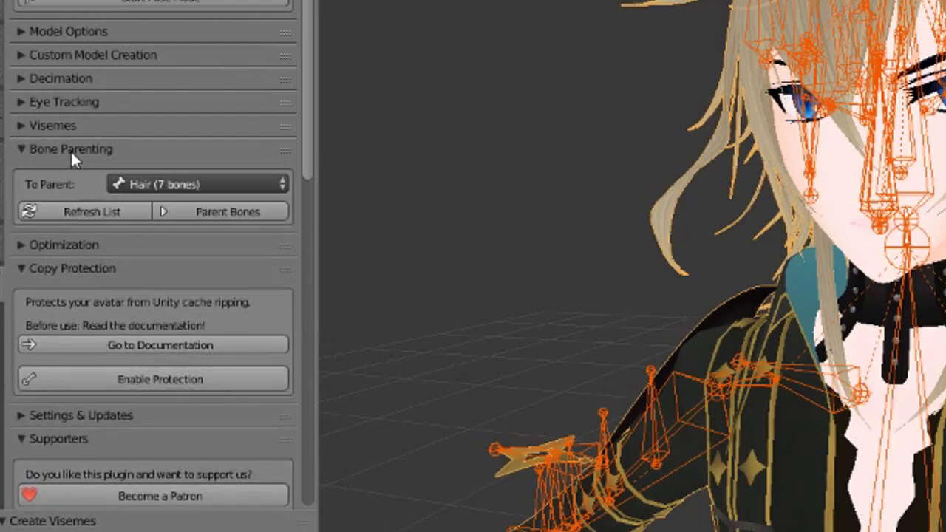
pyautogui.click(170, 185)
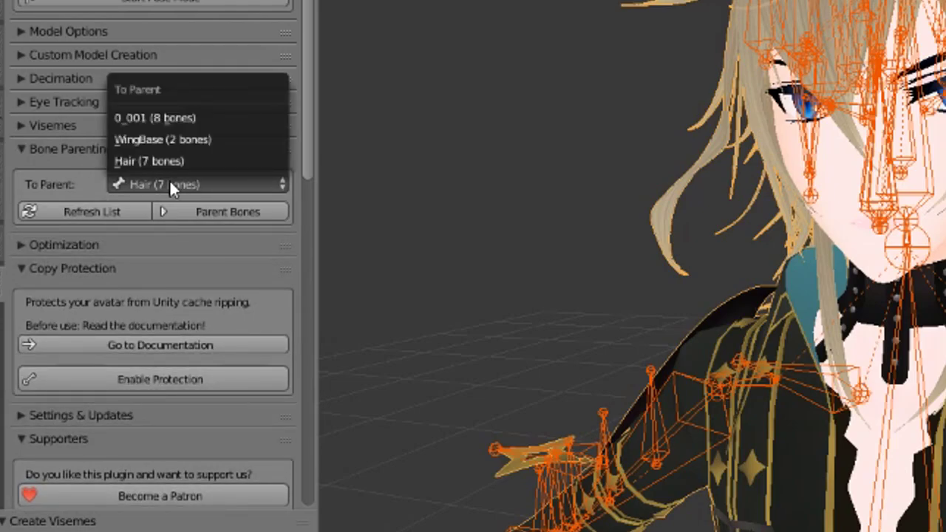
pyautogui.click(170, 185)
pyautogui.moveTo(650, 355); pyautogui.dragTo(746, 396, button='middle')
pyautogui.click(204, 184)
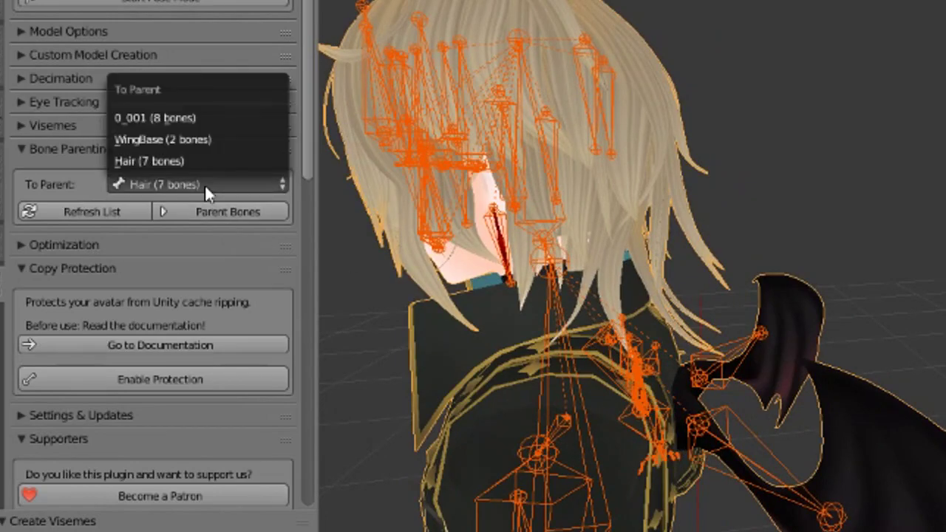
pyautogui.click(165, 163)
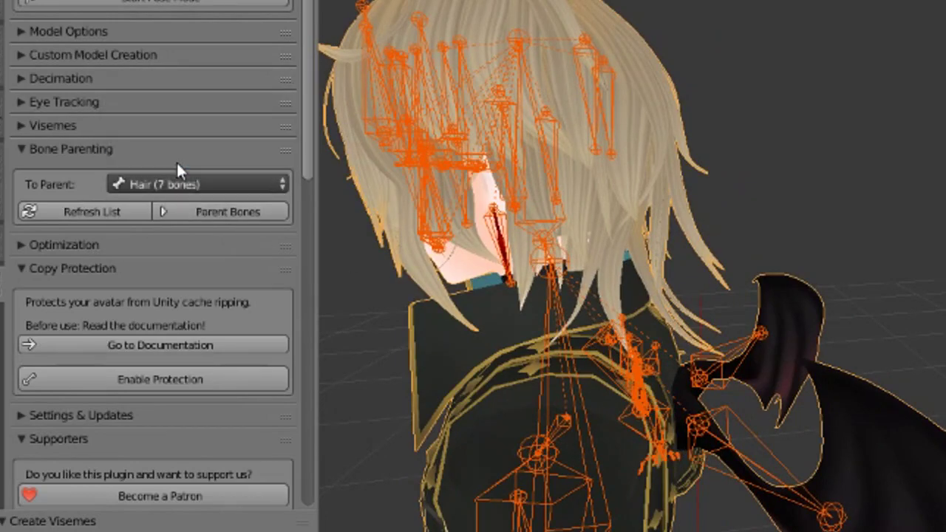
pyautogui.click(203, 210)
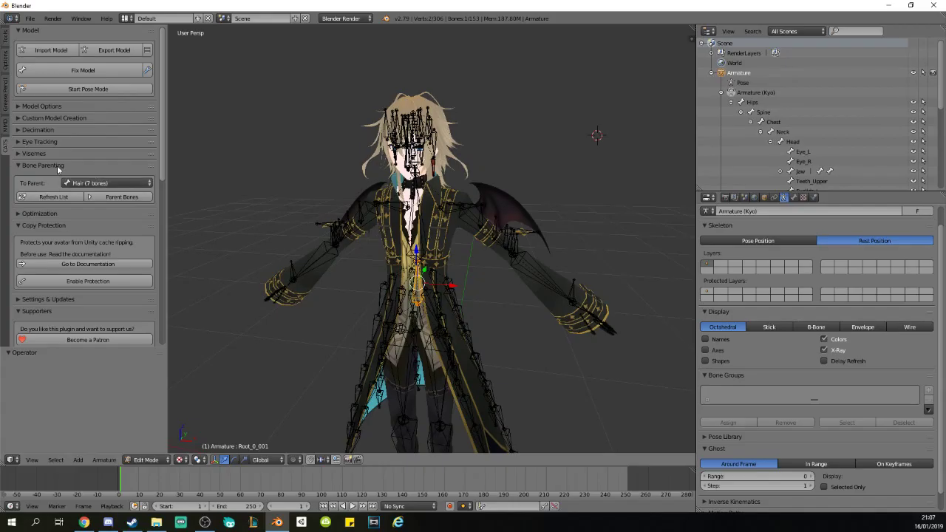
# Collapse the Bone Parenting, Copy Protection and Supporters sections and deselect all bones.
pyautogui.click(57, 165)
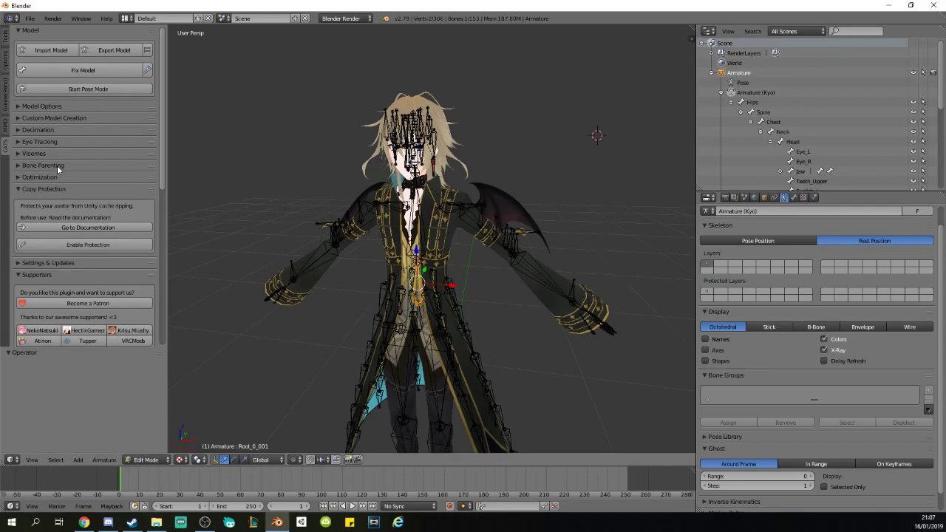
pyautogui.click(52, 189)
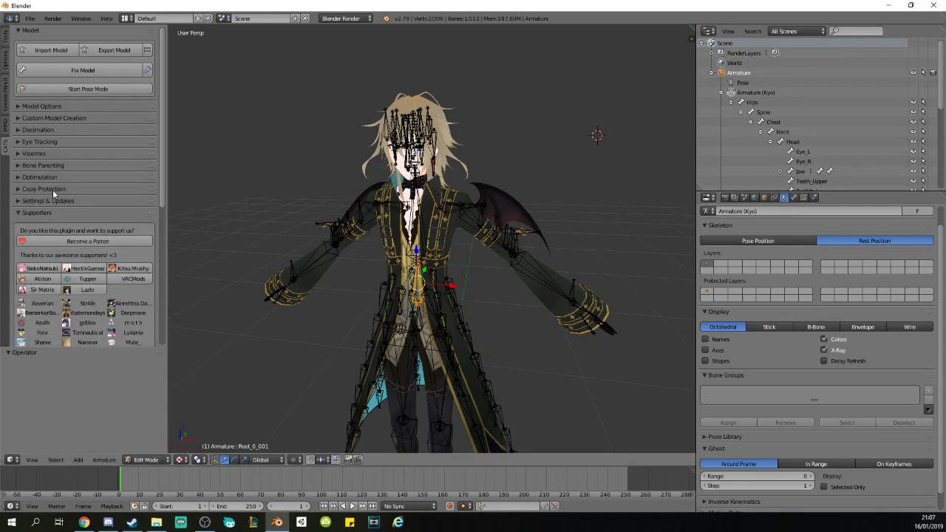
pyautogui.click(58, 210)
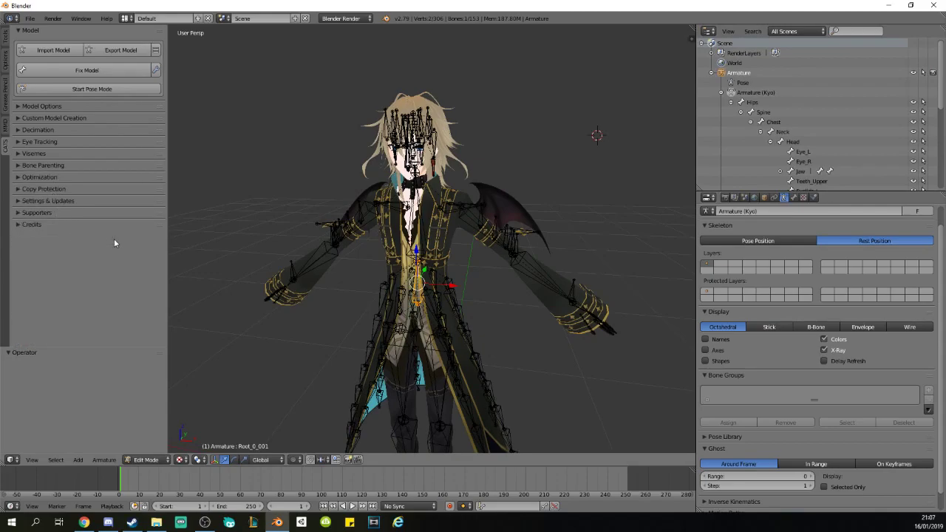
pyautogui.click(295, 158)
pyautogui.press('a')
pyautogui.press('a')
pyautogui.press('a')
pyautogui.press('a')
pyautogui.press('a')
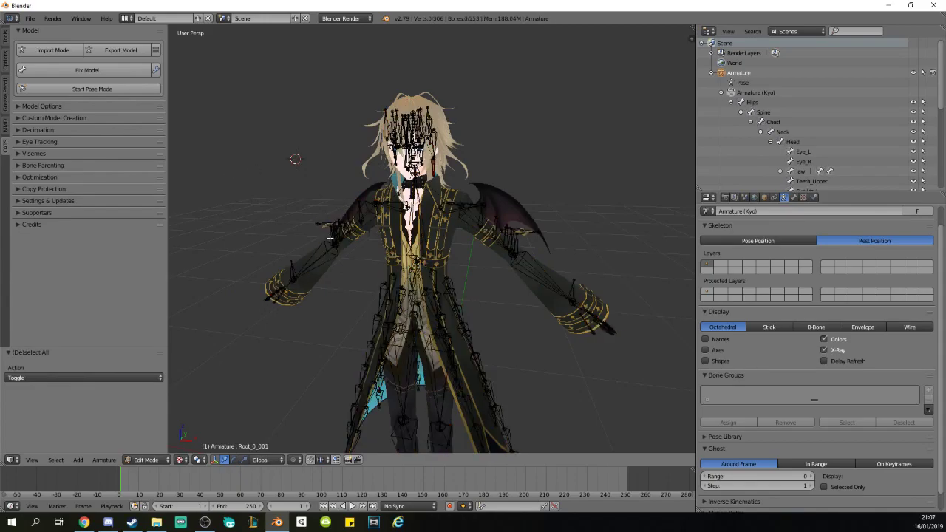
# Return the armature to Object Mode, select the Body mesh and zoom in on the model.
pyautogui.press('Tab')
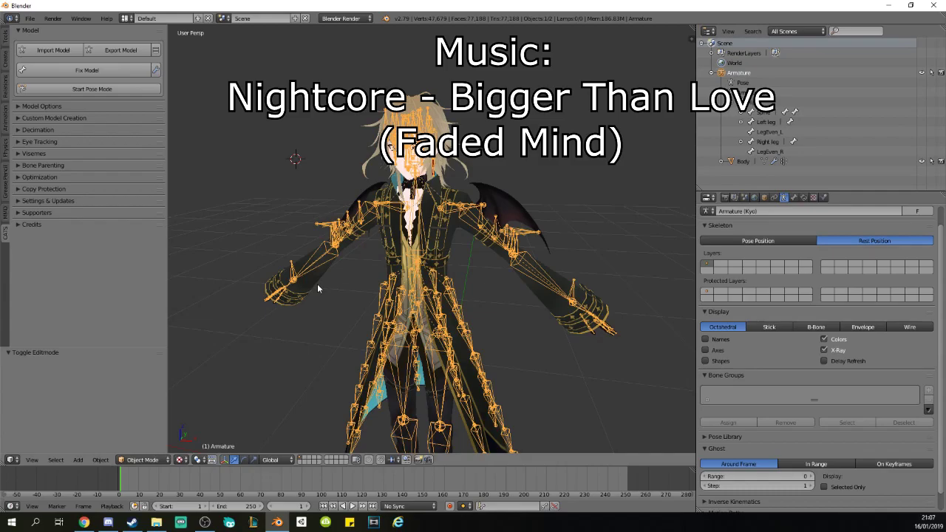
pyautogui.rightClick(310, 286)
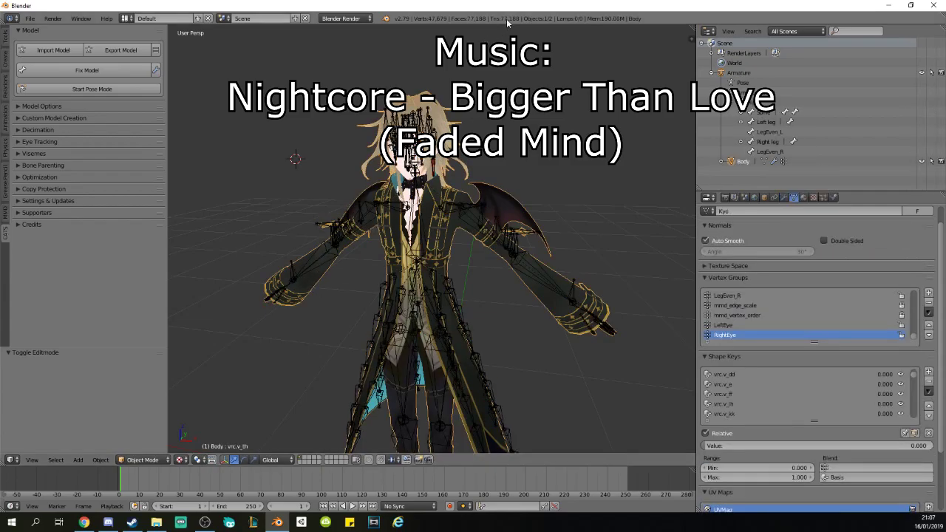
pyautogui.moveTo(432, 175); pyautogui.dragTo(484, 276, button='middle')
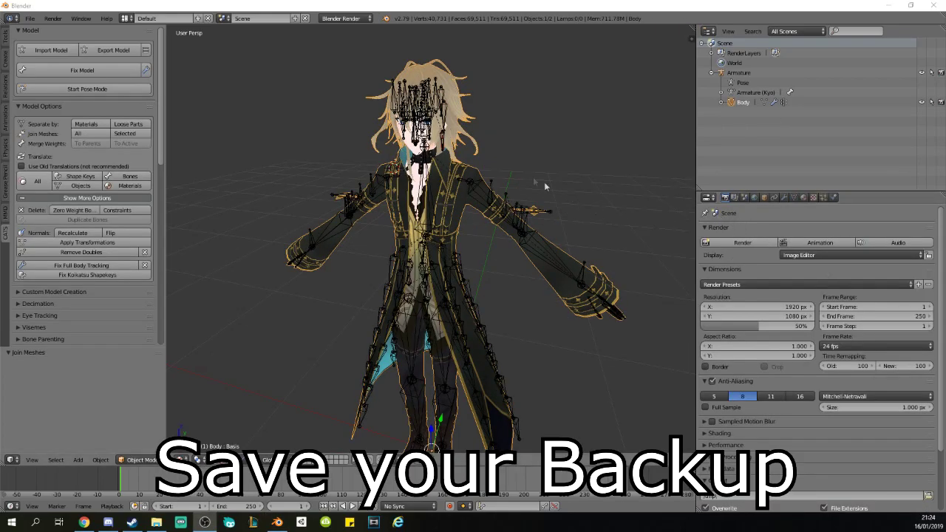
# Collapse the CATS model options and save the current file from the File menu.
pyautogui.click(44, 106)
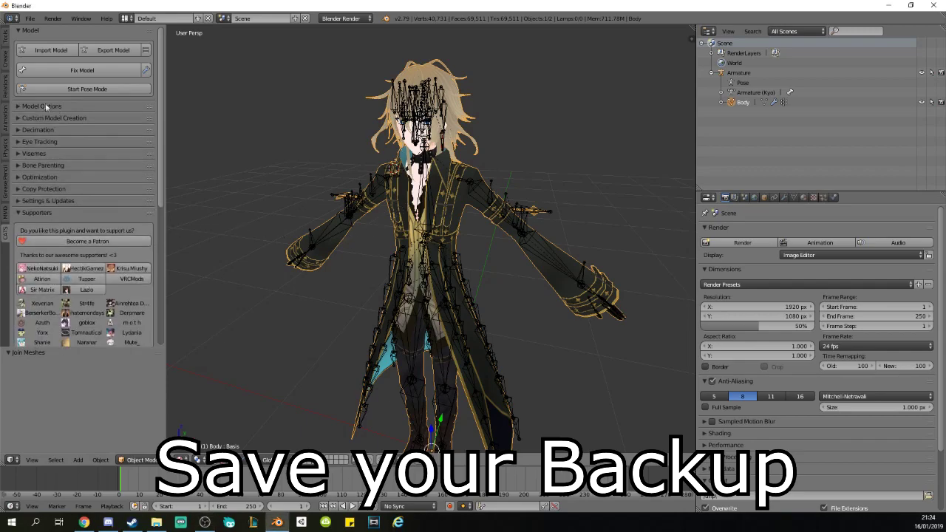
pyautogui.click(30, 19)
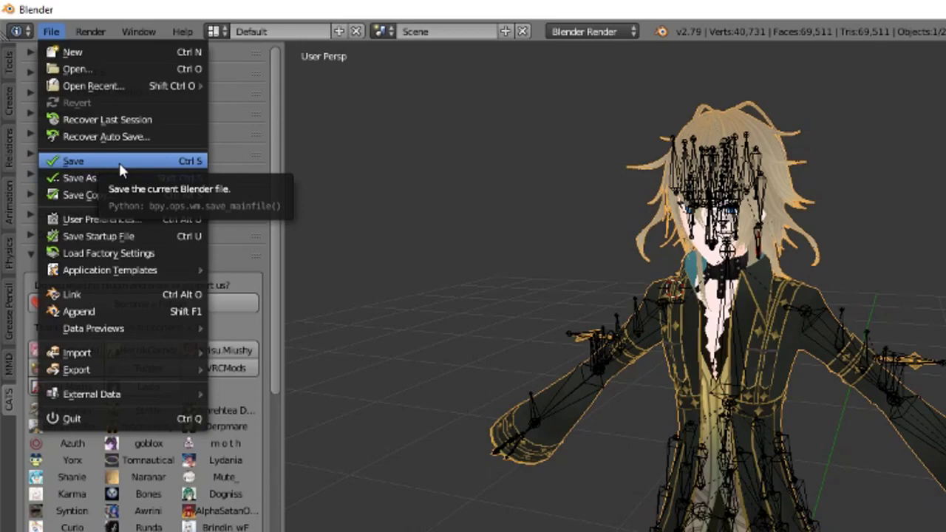
pyautogui.click(119, 163)
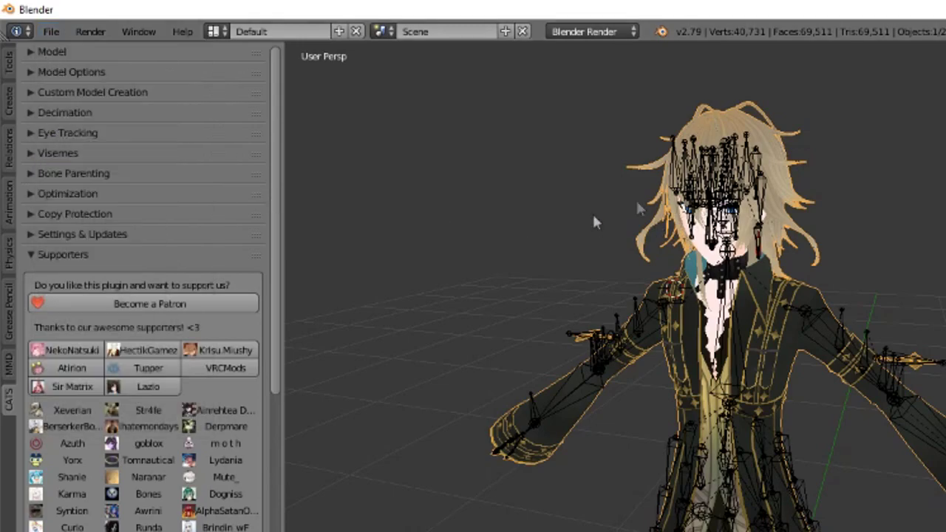
# Save the scene as Kyo.blend in the Blender Backup folder.
pyautogui.click(63, 35)
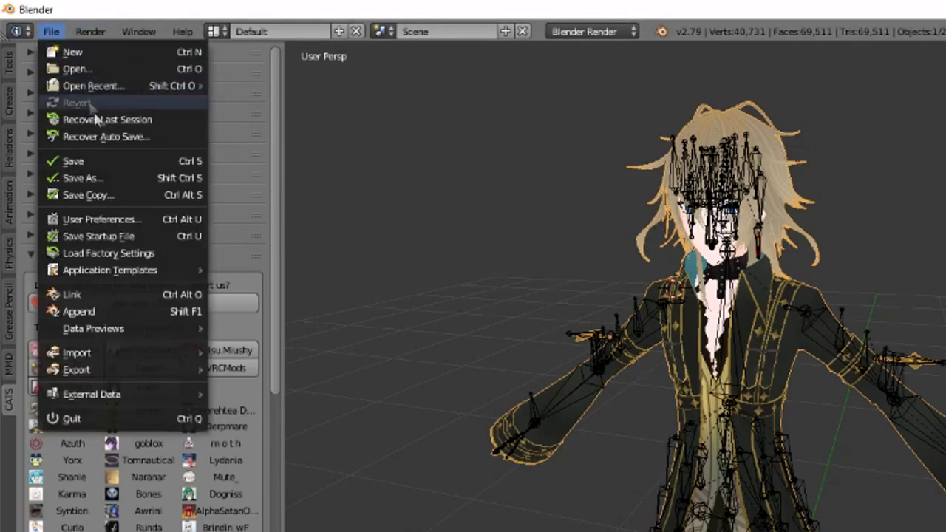
pyautogui.click(106, 160)
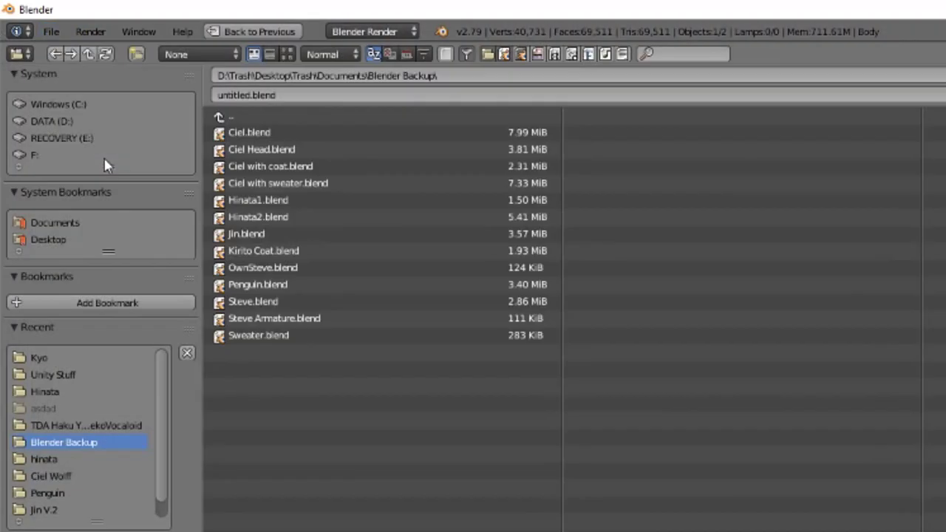
pyautogui.click(243, 94)
pyautogui.click(361, 455)
pyautogui.click(249, 95)
pyautogui.doubleClick(249, 95)
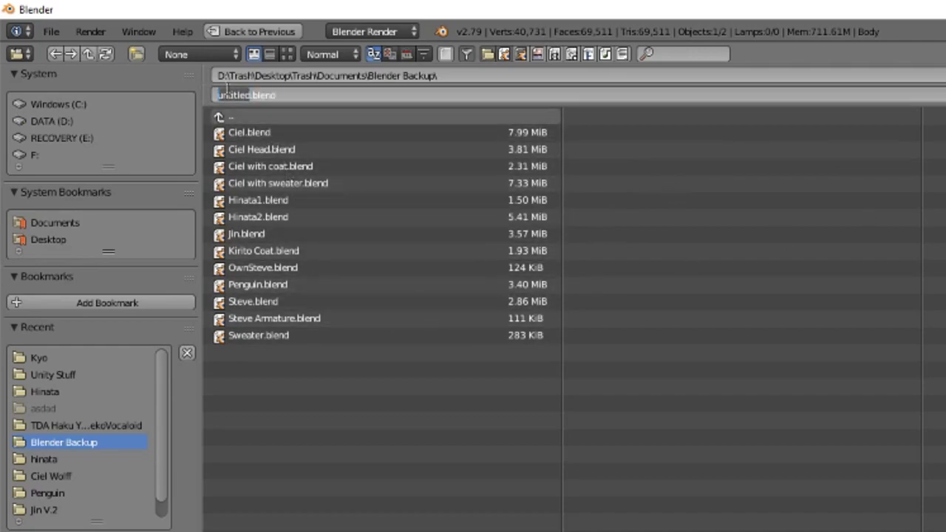
pyautogui.write('Kyo')
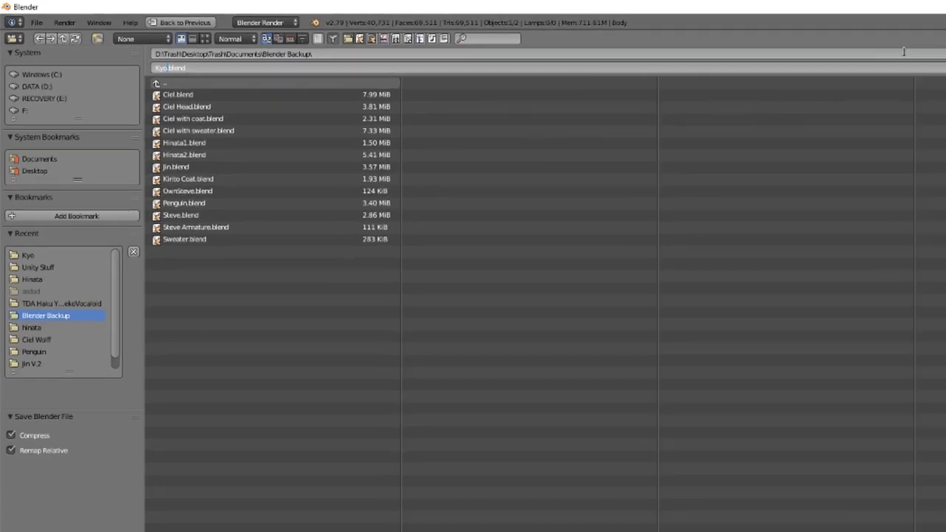
pyautogui.click(914, 44)
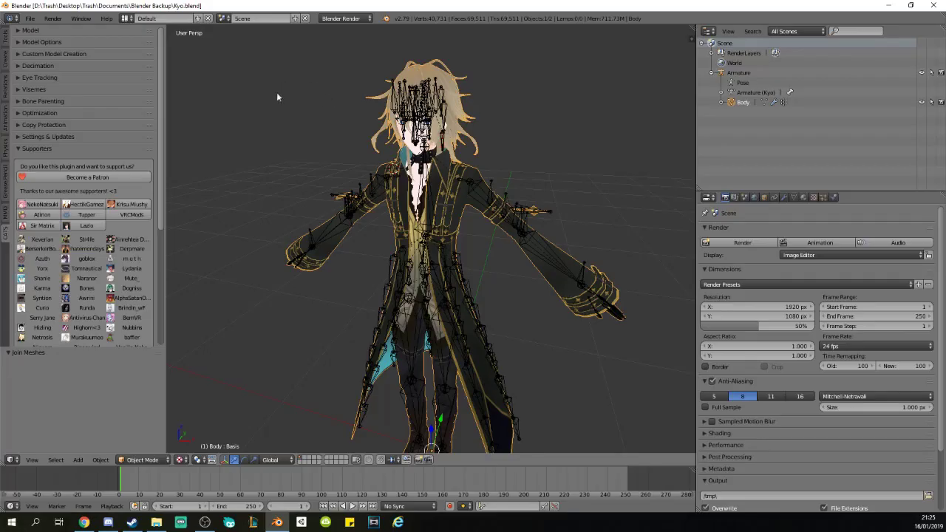
pyautogui.scroll(-2, 260, 124)
# Export the model with CATS as KyoUNITY.fbx into Documents\MMD BLENDER\Kyo.
pyautogui.click(43, 31)
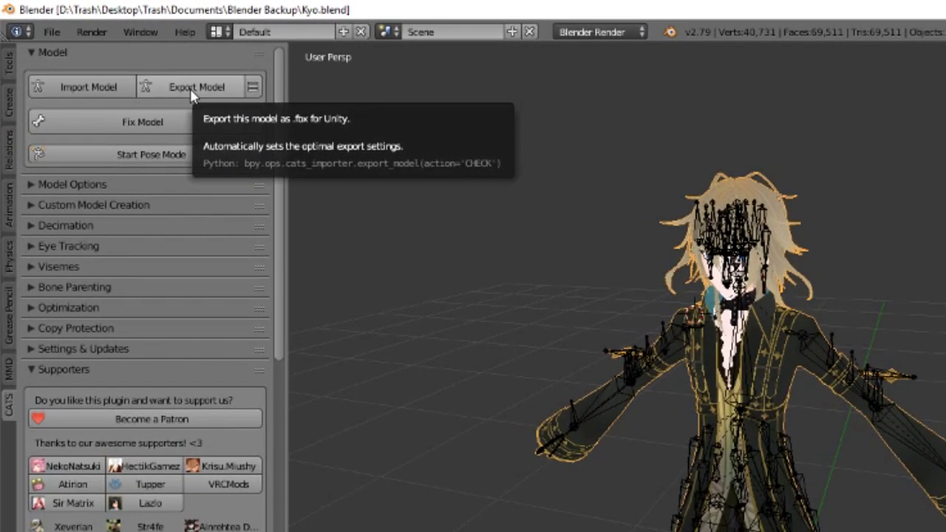
pyautogui.click(192, 89)
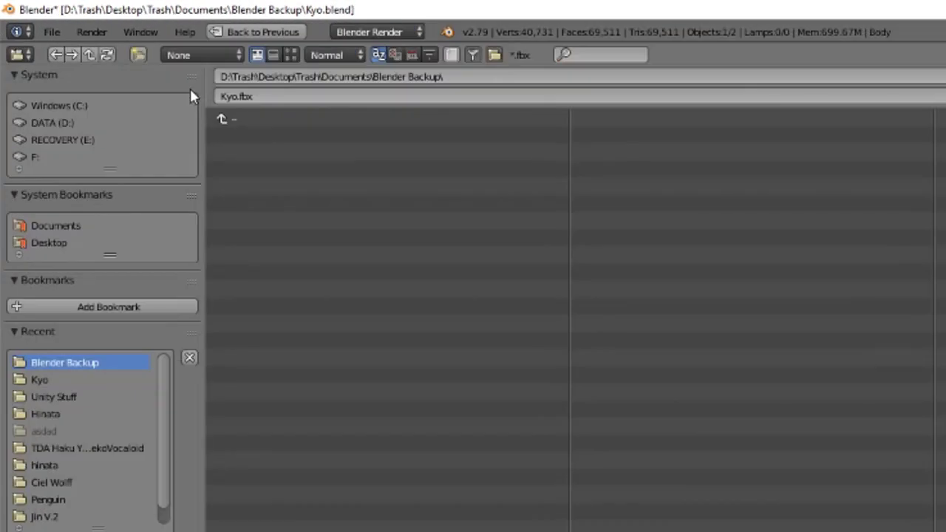
pyautogui.click(243, 119)
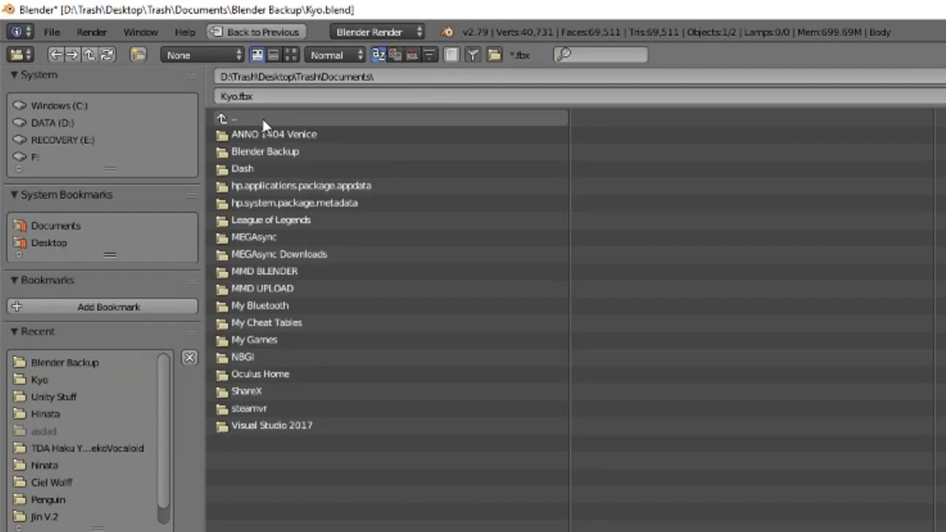
pyautogui.click(266, 271)
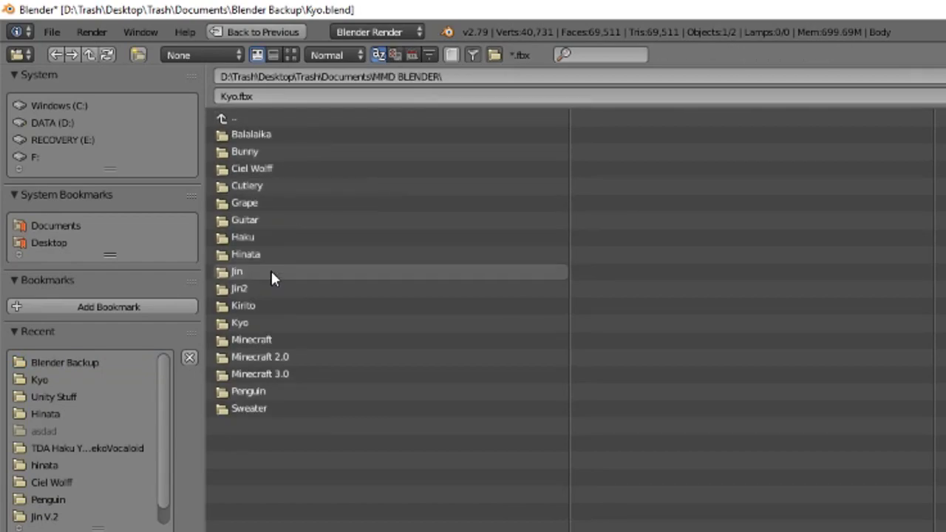
pyautogui.click(245, 322)
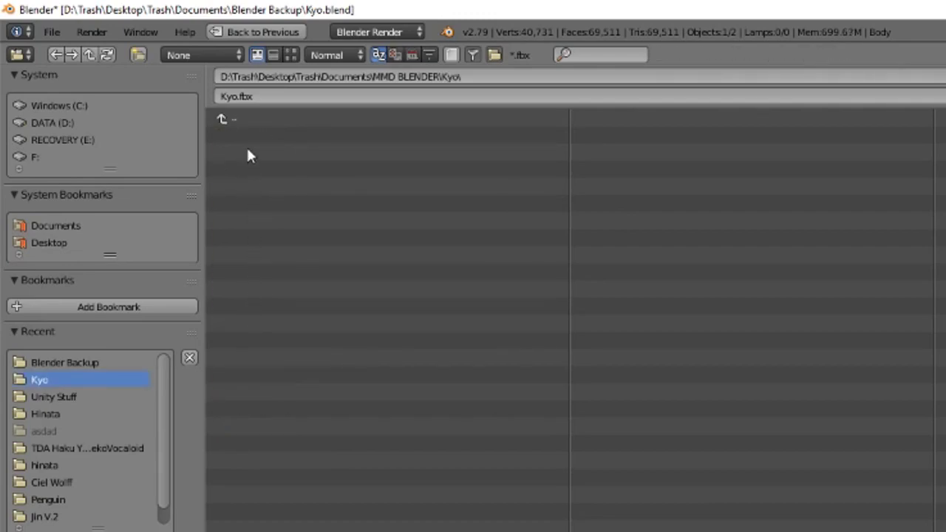
pyautogui.click(235, 96)
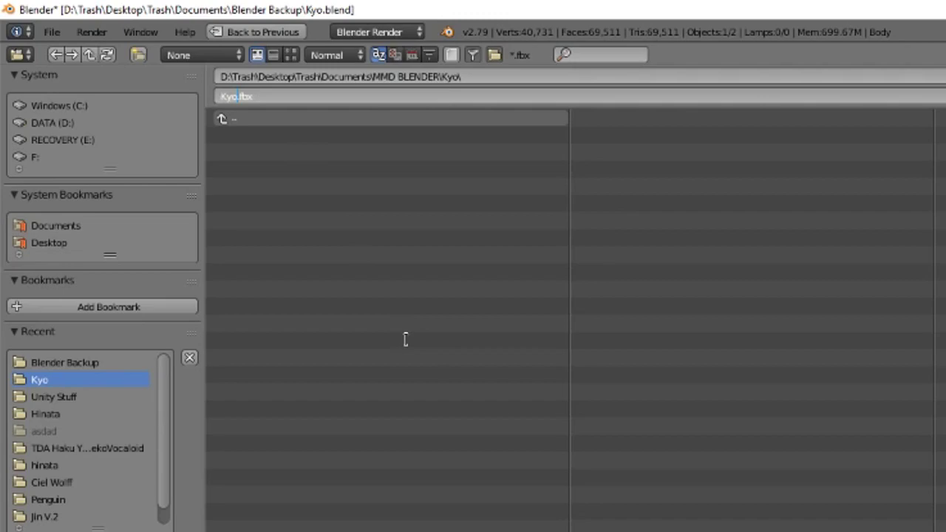
pyautogui.write('UNITY')
pyautogui.press('Return')
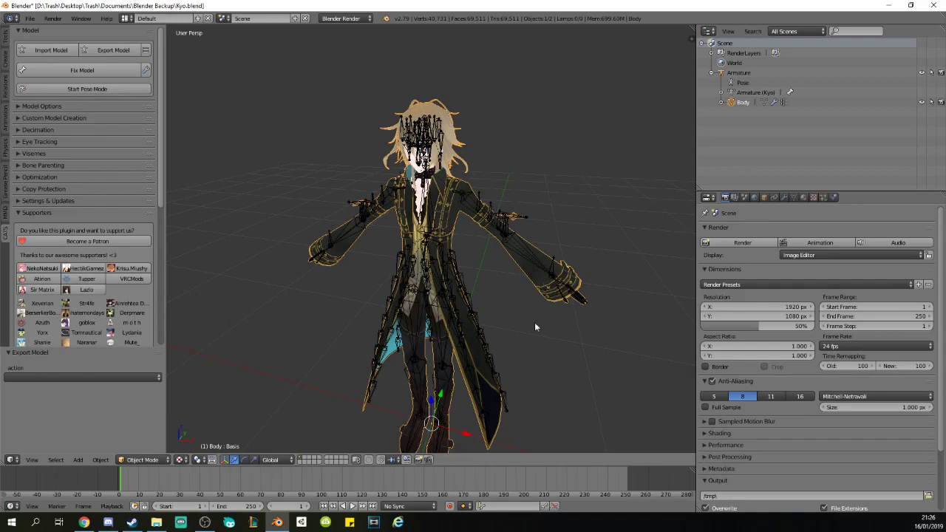
pyautogui.moveTo(534, 327); pyautogui.dragTo(537, 289, button='middle')
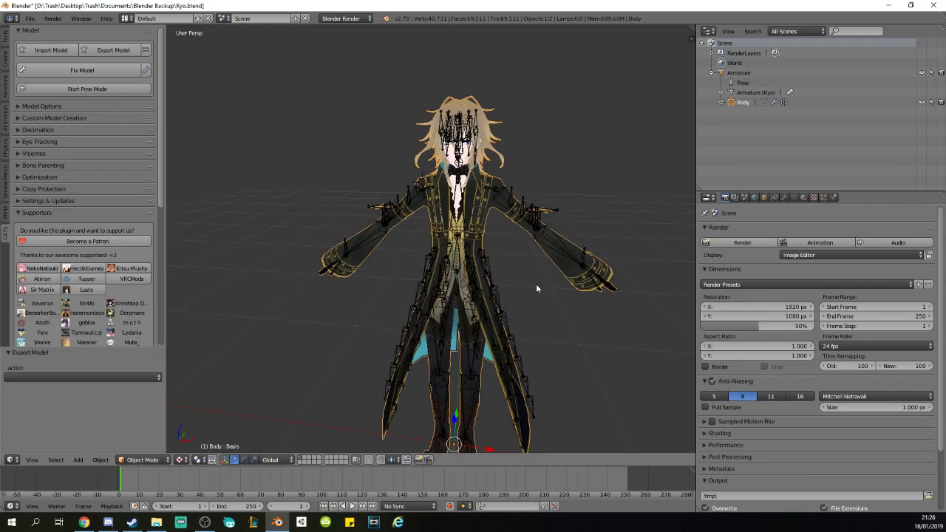